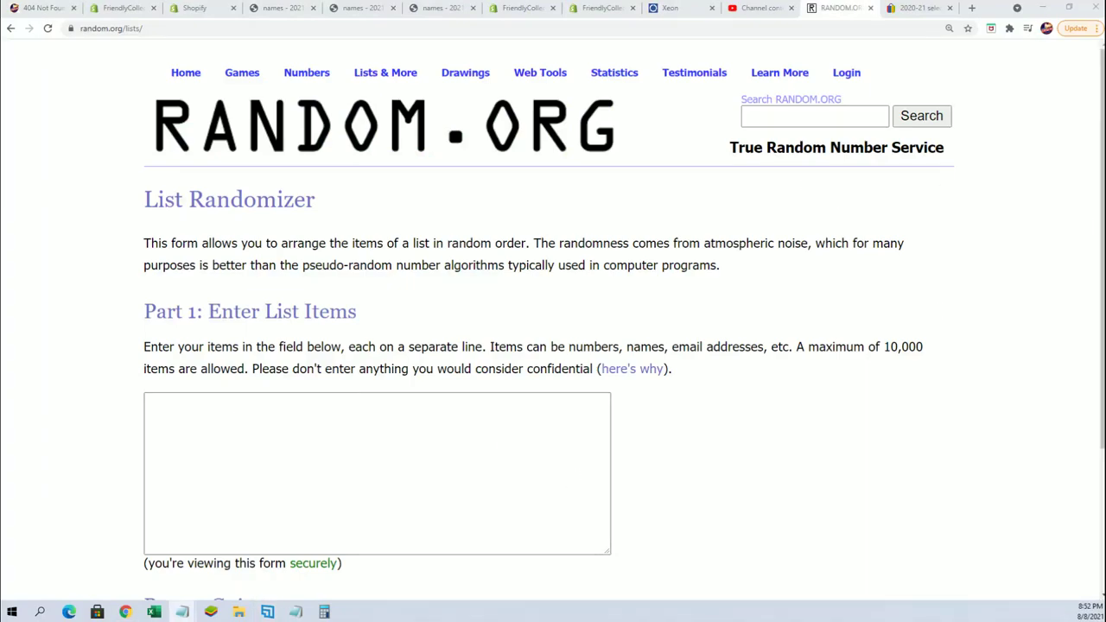
Step: Copy the full list of owner names from the Notepad notes into the List Randomizer's item field
key("alt+Tab")
mouse_move(731, 510)
left_mouse_down()
mouse_move(634, 322)
mouse_move(635, 187)
mouse_move(666, 192)
mouse_move(724, 511)
mouse_move(737, 513)
left_mouse_up()
left_click(699, 159)
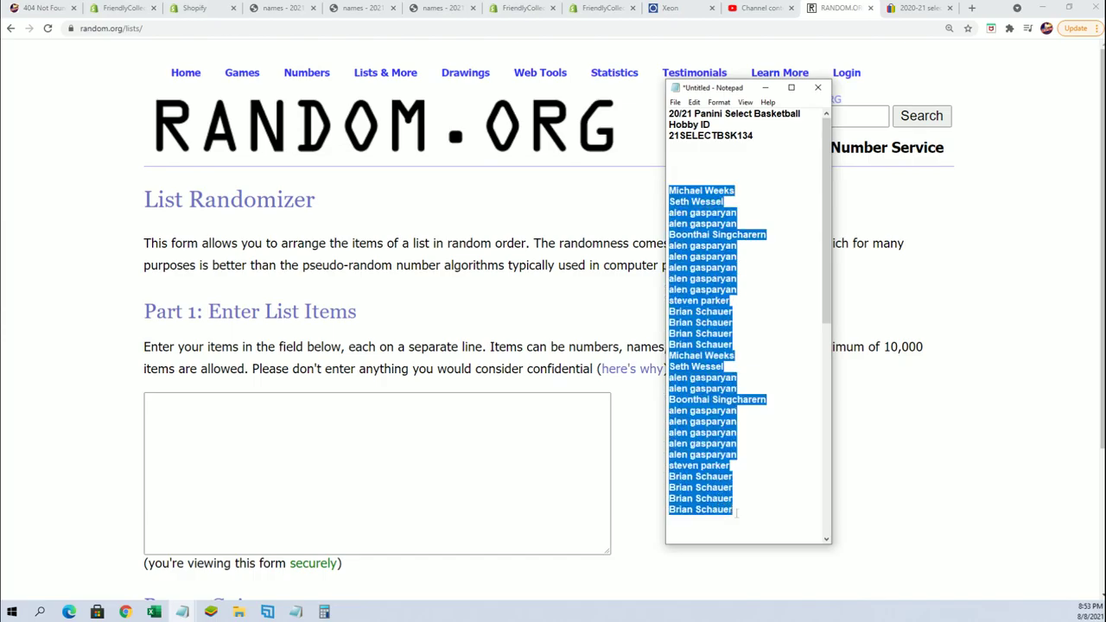
right_click(710, 406)
left_click(719, 444)
right_click(471, 424)
left_click(502, 337)
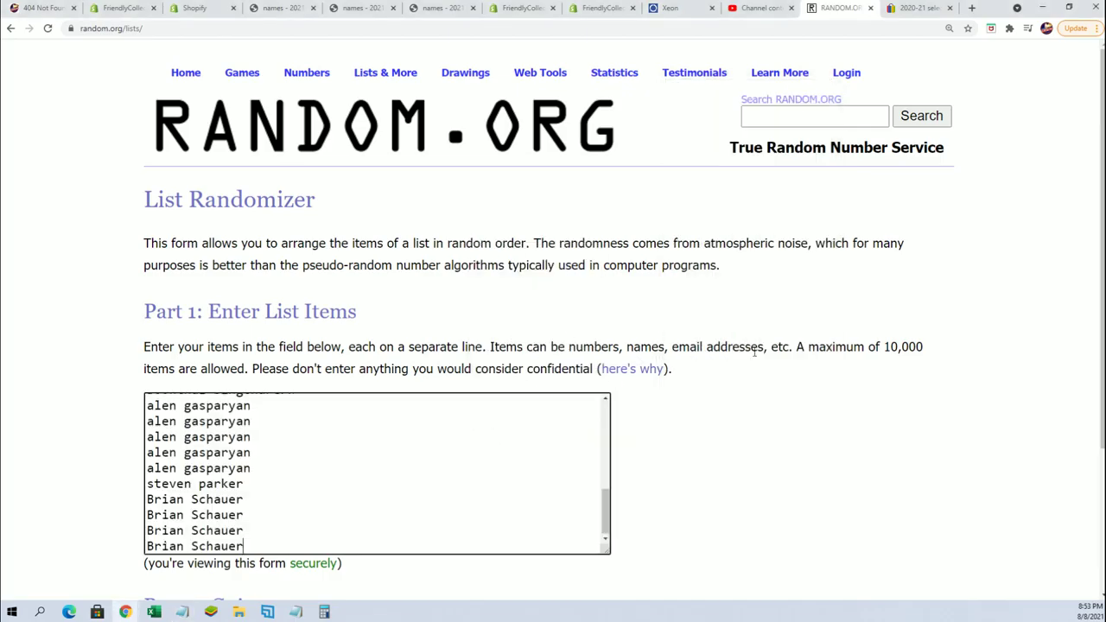
Step: Randomize the list of owner names seven times in a row
scroll(309, 518, "down", 2)
left_click(186, 476)
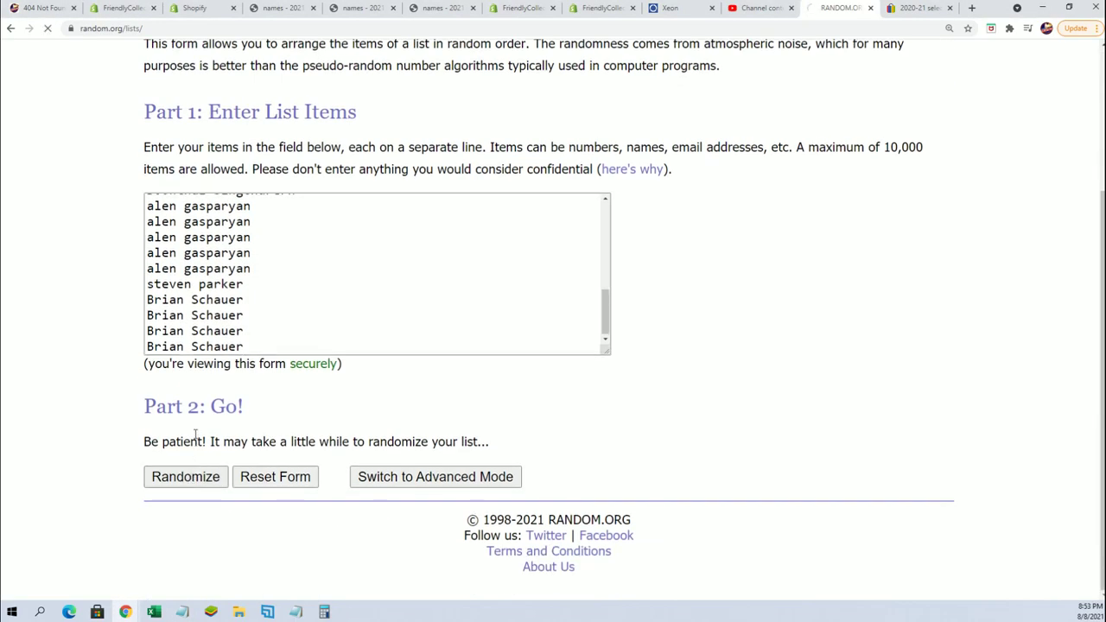
scroll(173, 458, "down", 5)
left_click(166, 476)
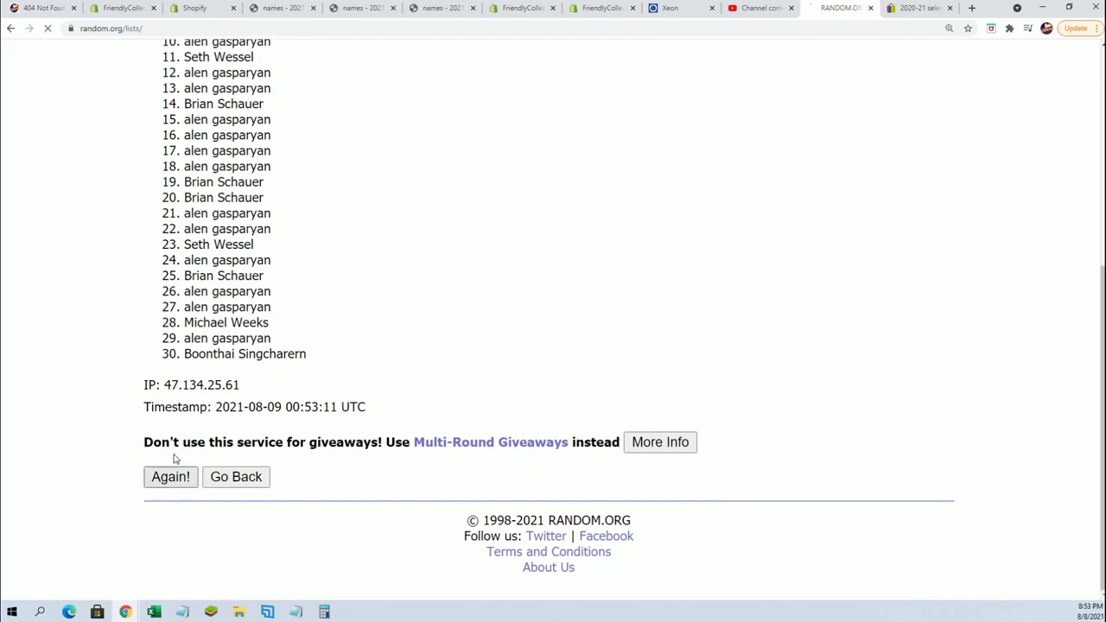
left_click(188, 480)
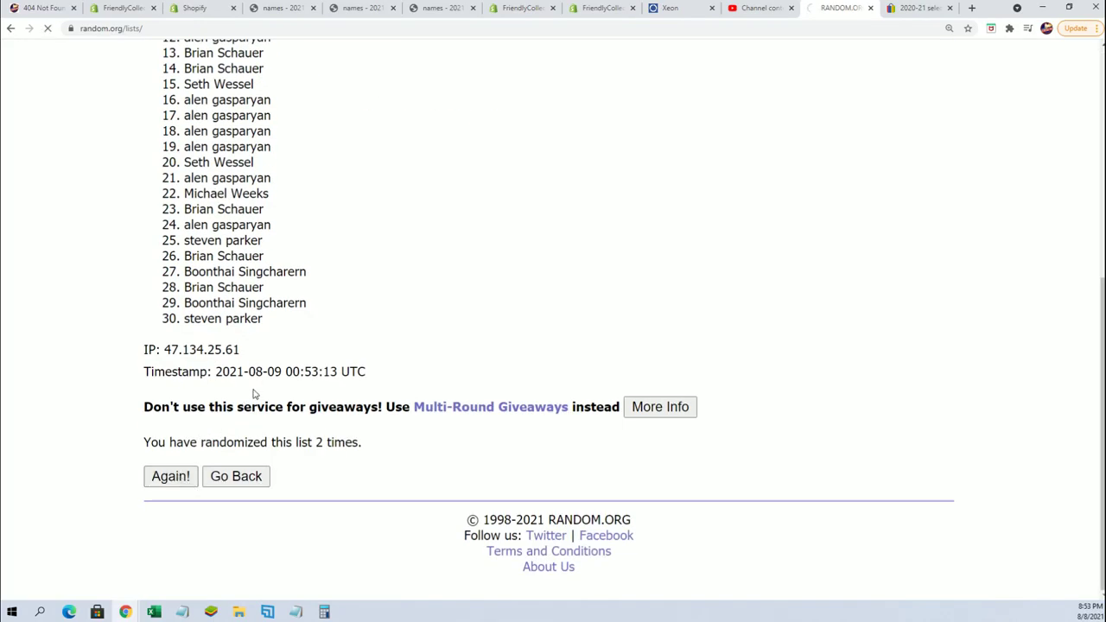
left_click(149, 476)
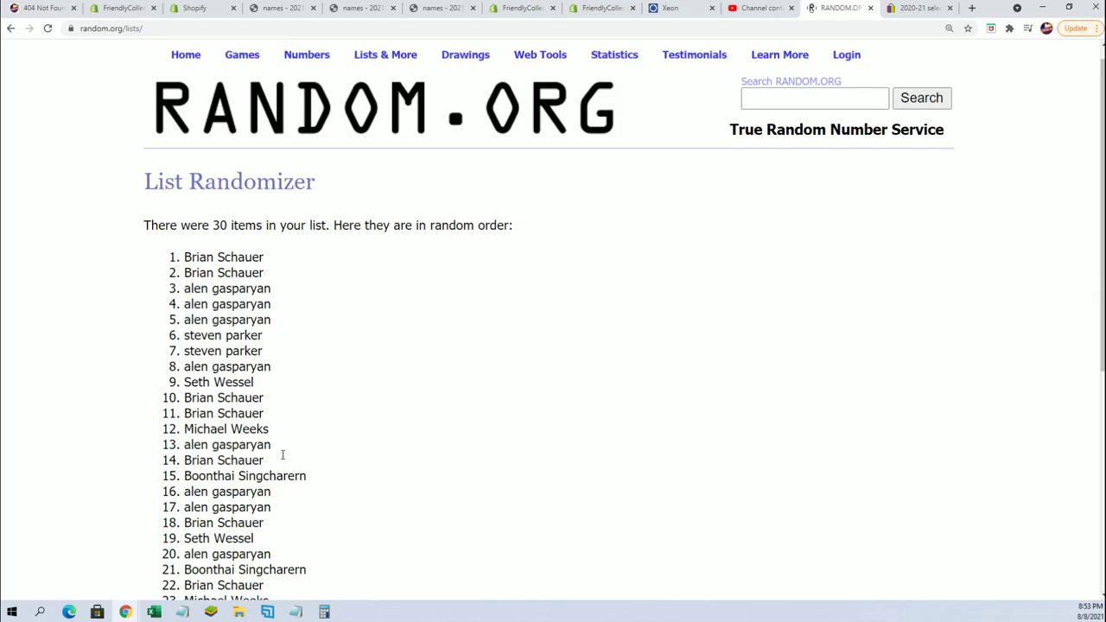
scroll(282, 454, "down", 5)
left_click(172, 476)
scroll(205, 431, "down", 5)
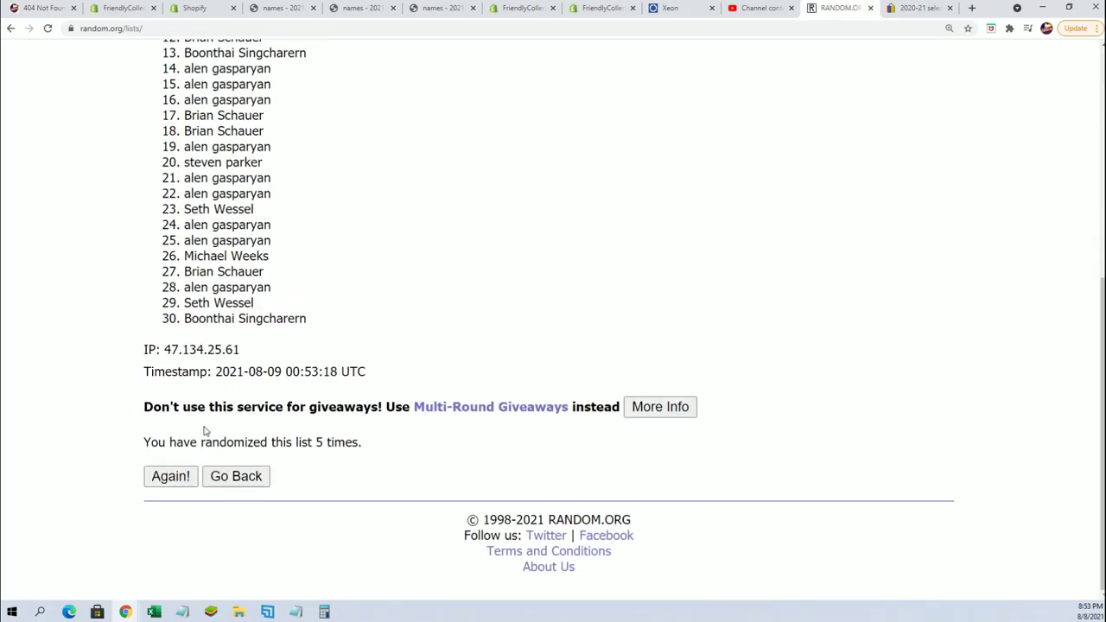
left_click(176, 478)
scroll(169, 464, "down", 5)
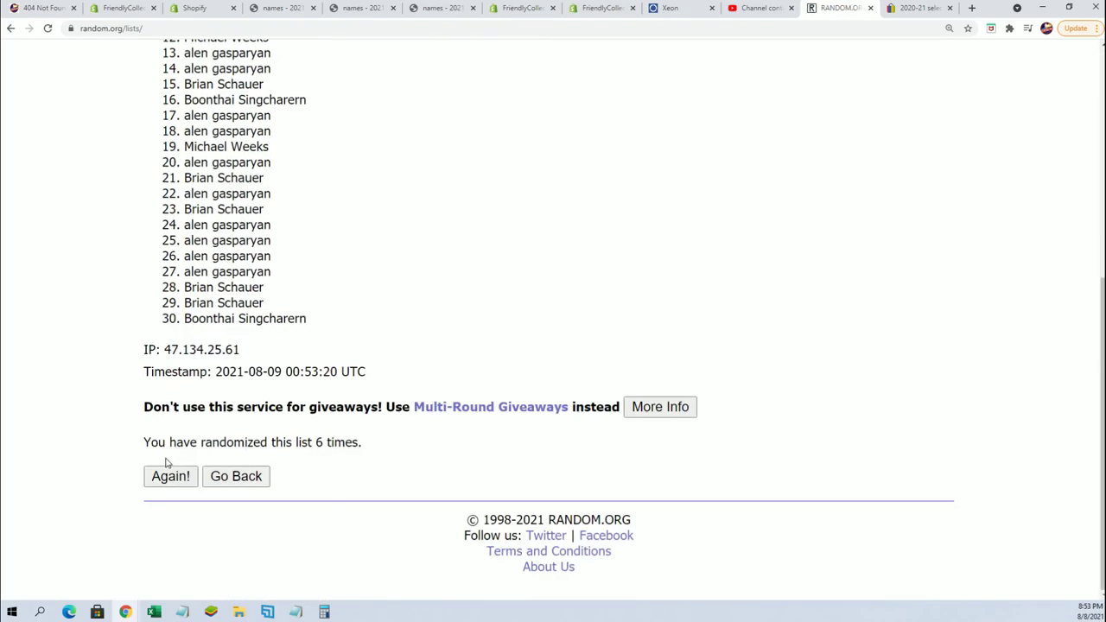
left_click(169, 475)
Step: Copy all 30 owner names in their randomized order from the results page
scroll(384, 388, "down", 3)
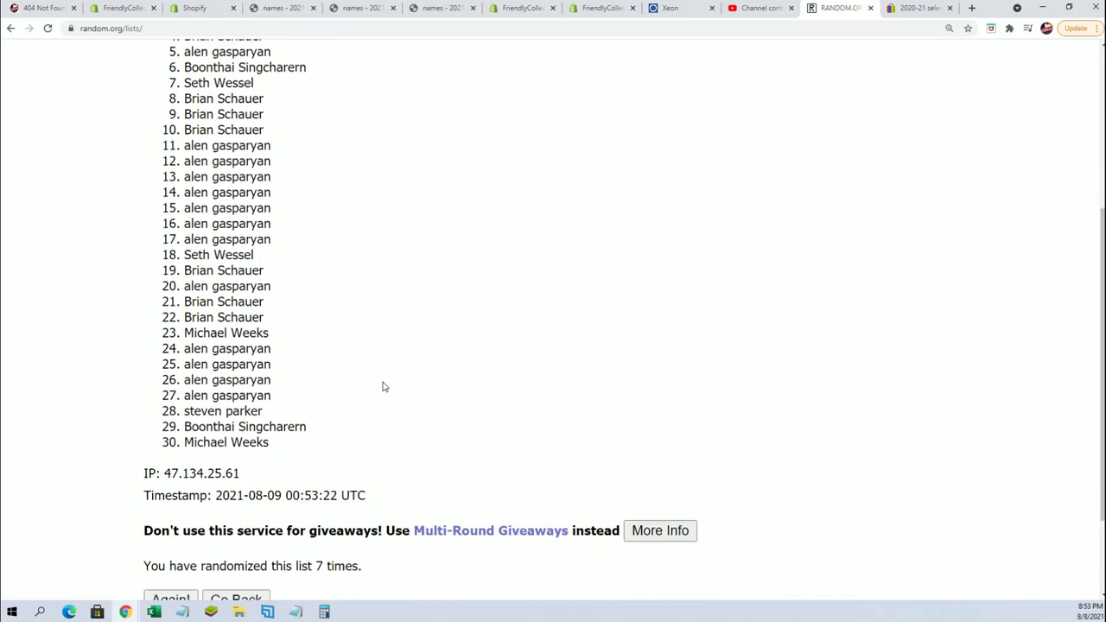
scroll(287, 248, "up", 1)
scroll(179, 105, "up", 1)
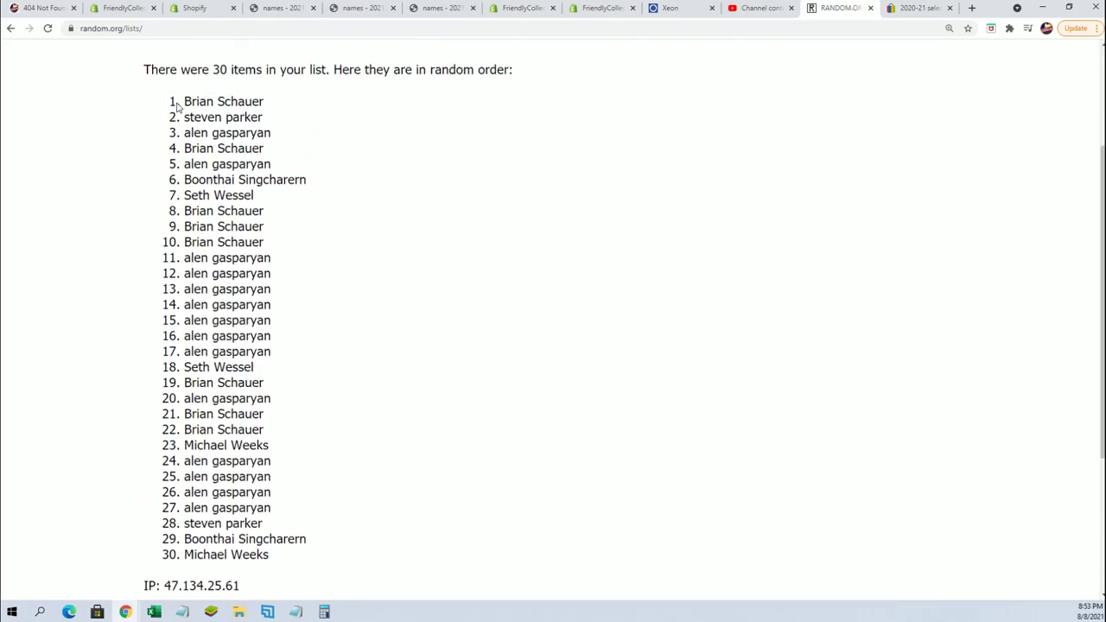
left_click_drag(178, 104, 305, 556)
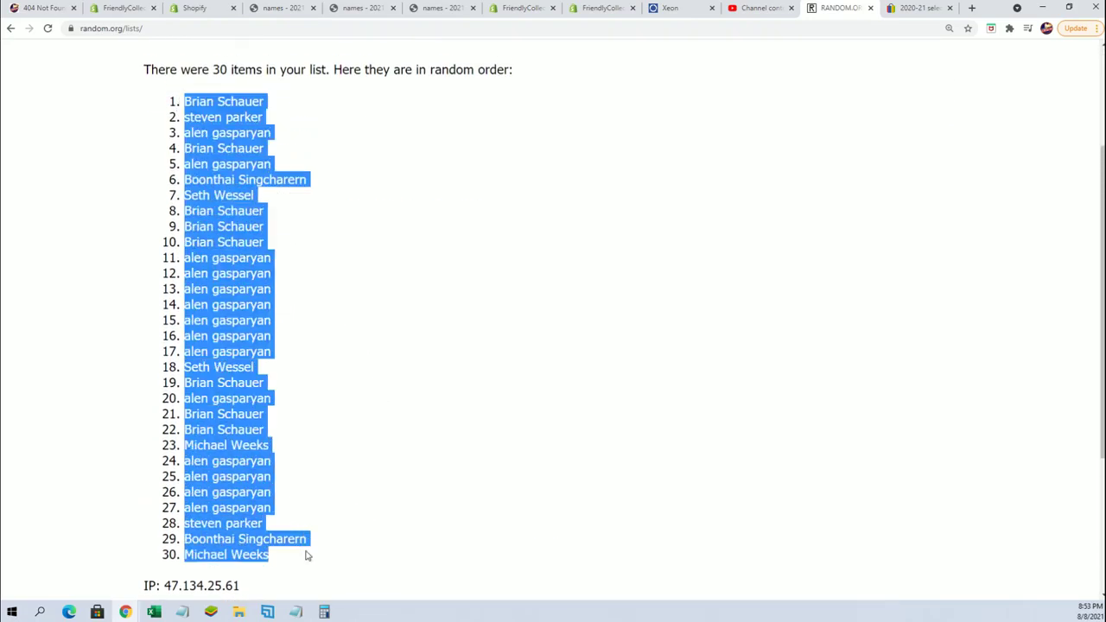
right_click(256, 499)
left_click(285, 515)
scroll(321, 558, "down", 2)
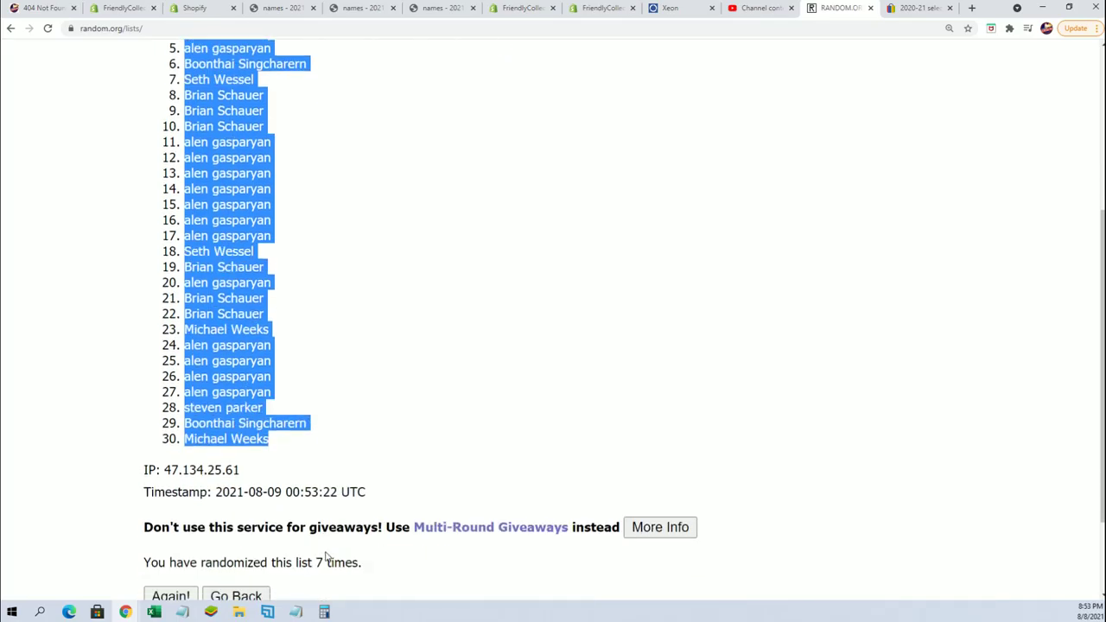
scroll(325, 555, "up", 1)
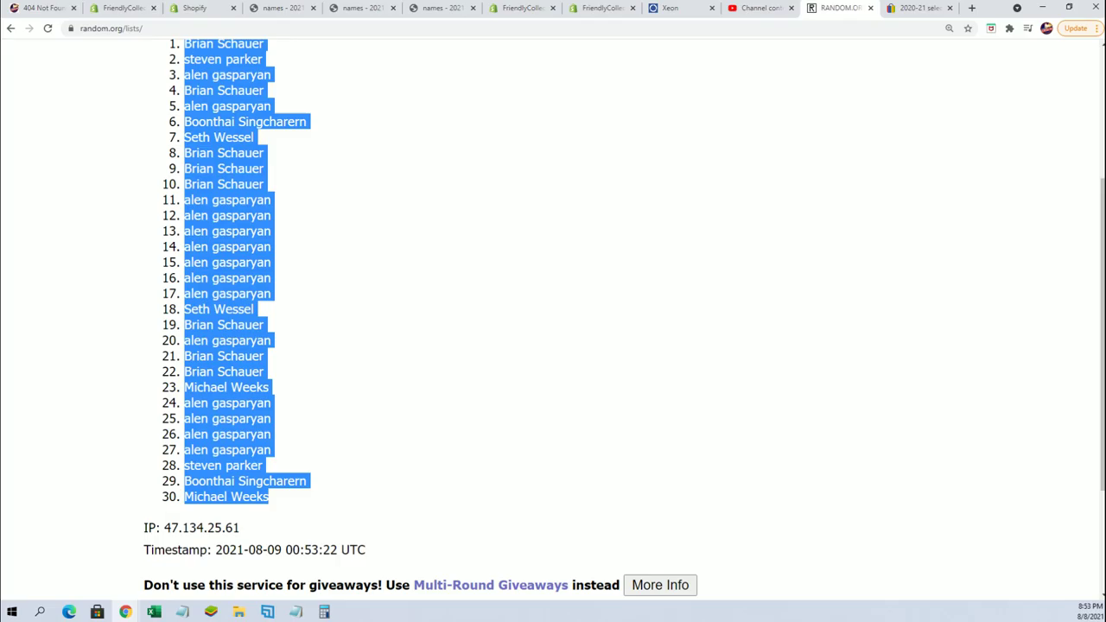
Step: Switch to the Excel workbook and paste the randomized names as plain Text from A2 down under Owners, then select B2
key("alt+Tab")
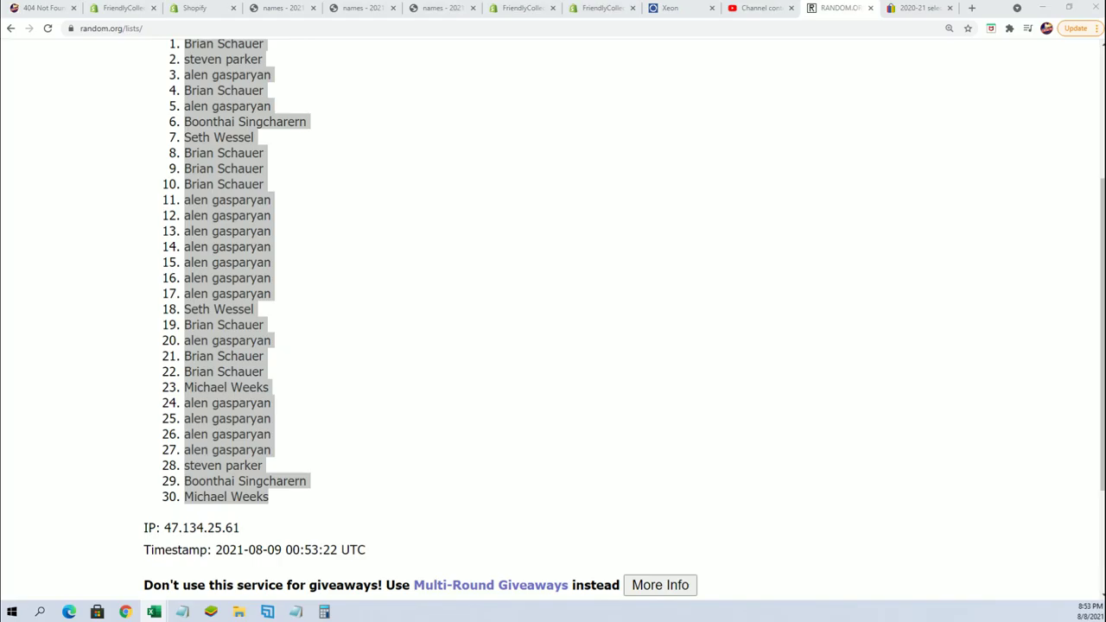
key("alt+Tab")
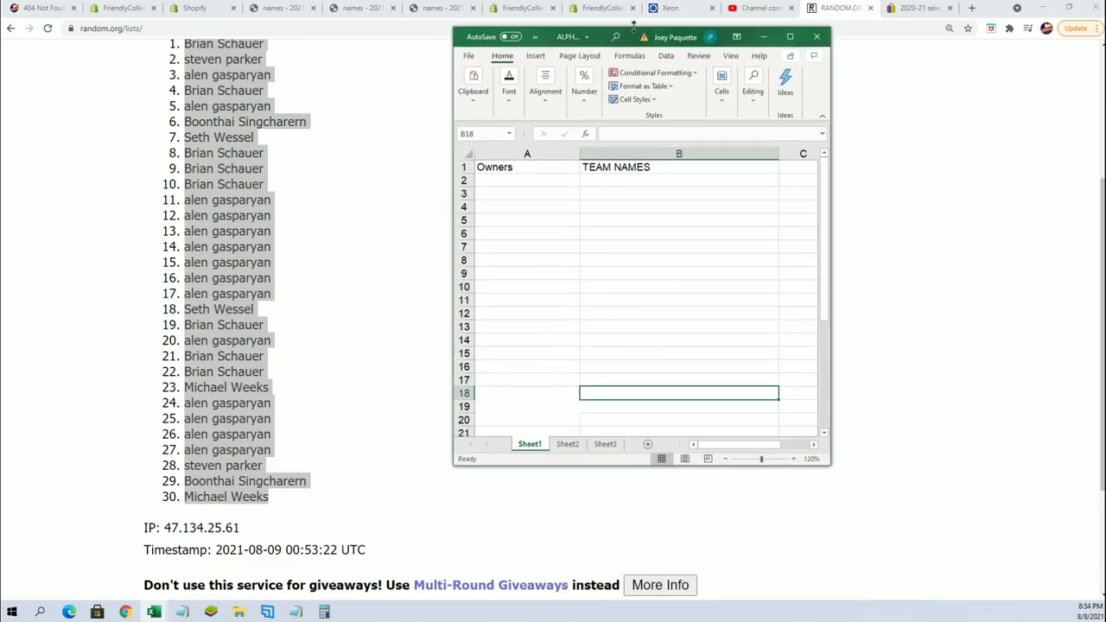
left_click(501, 151)
right_click(501, 152)
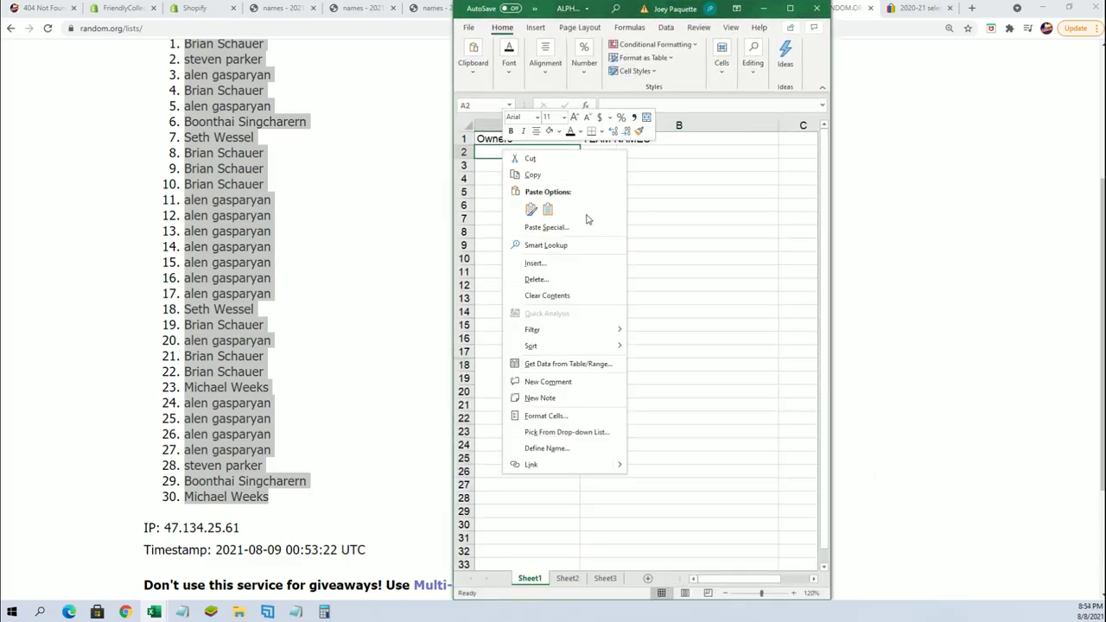
left_click(556, 228)
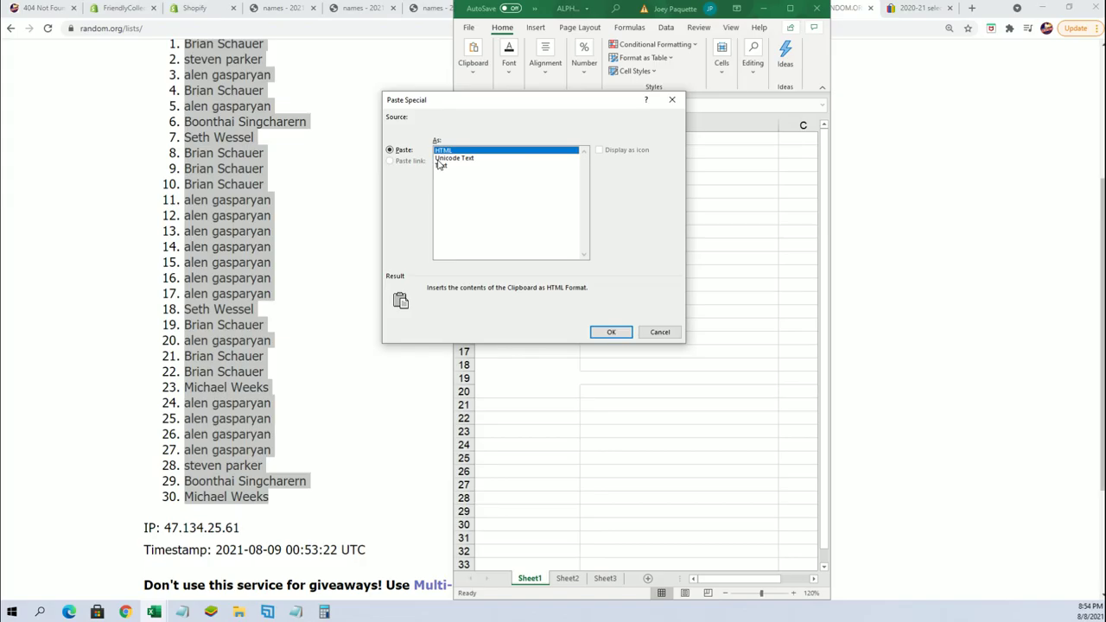
left_click(438, 160)
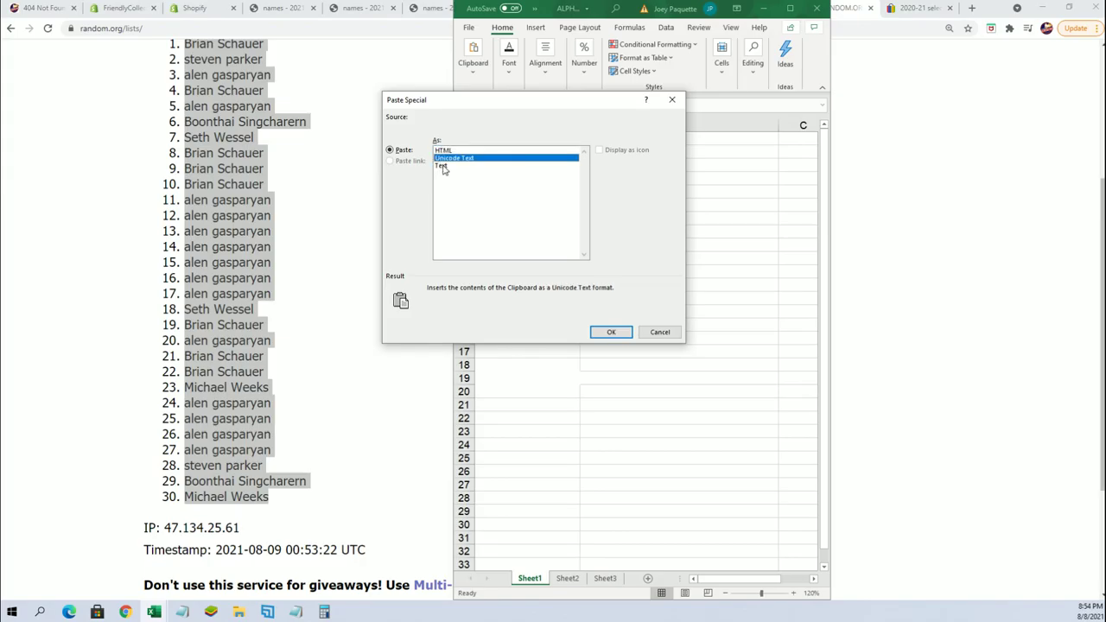
left_click(443, 166)
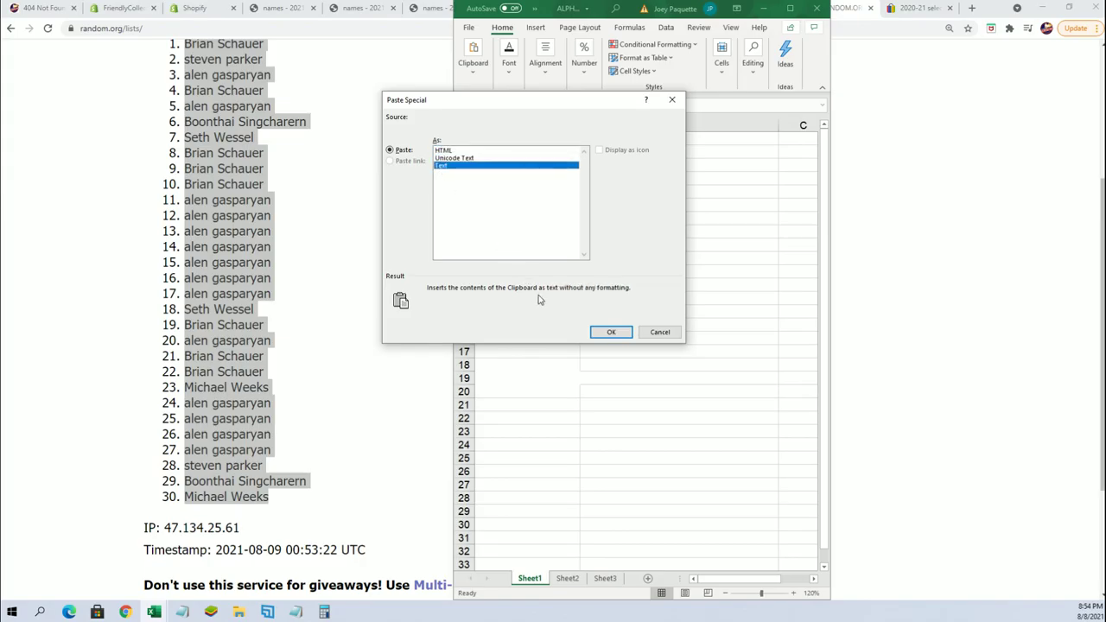
left_click(591, 330)
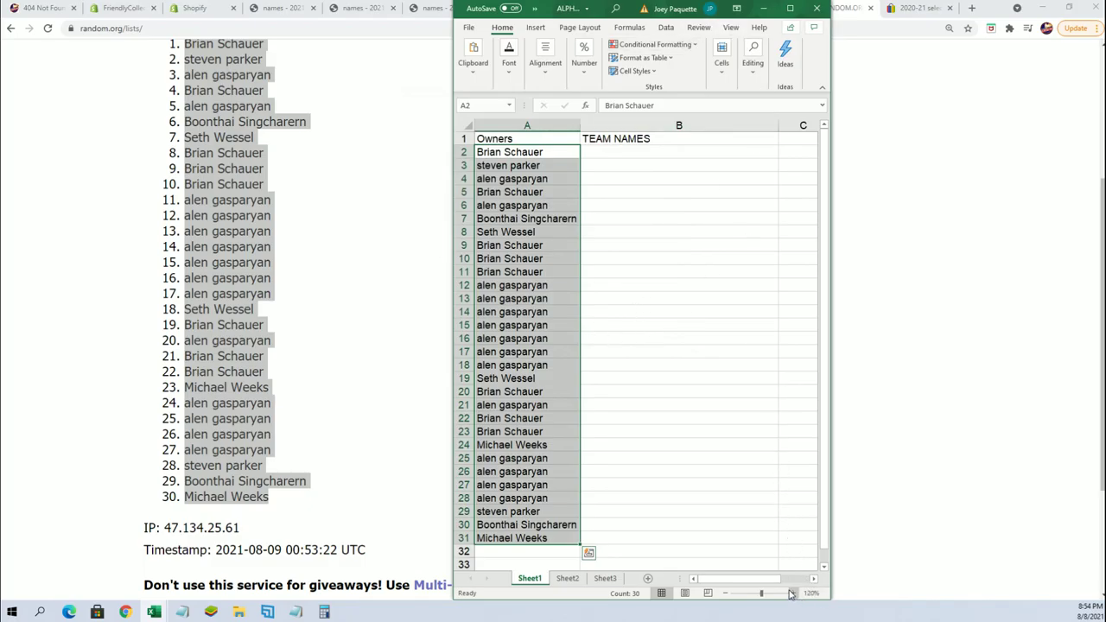
key("Escape")
left_click(626, 151)
Step: Try to copy the team names, Atlanta Hawks to Washington Wizards, from Notepad into a fresh List Randomizer form
scroll(358, 257, "up", 3)
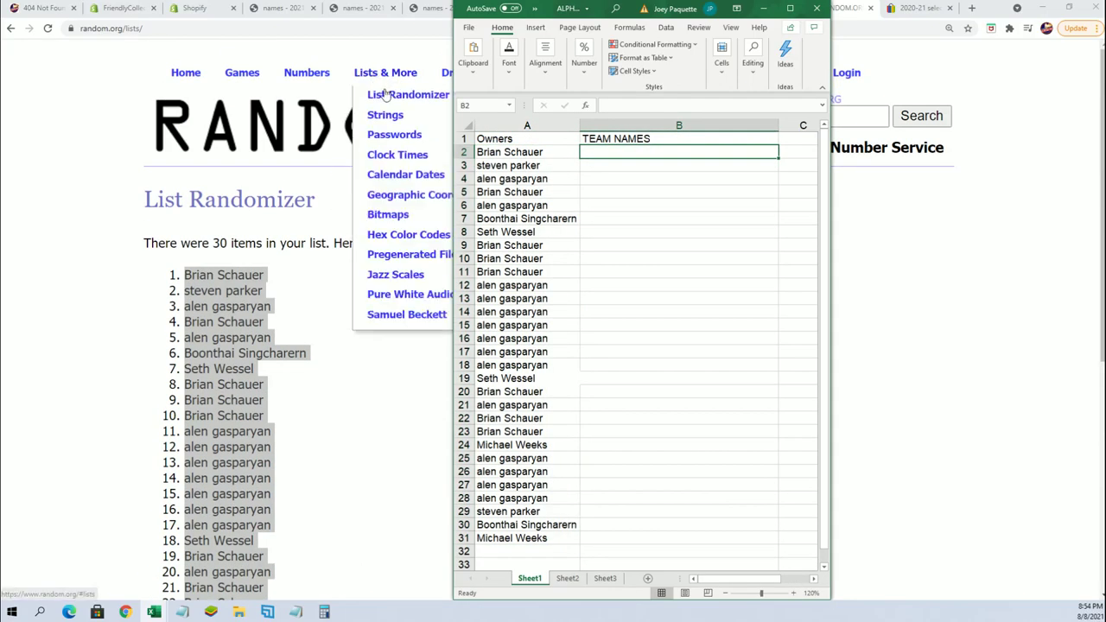
left_click(395, 94)
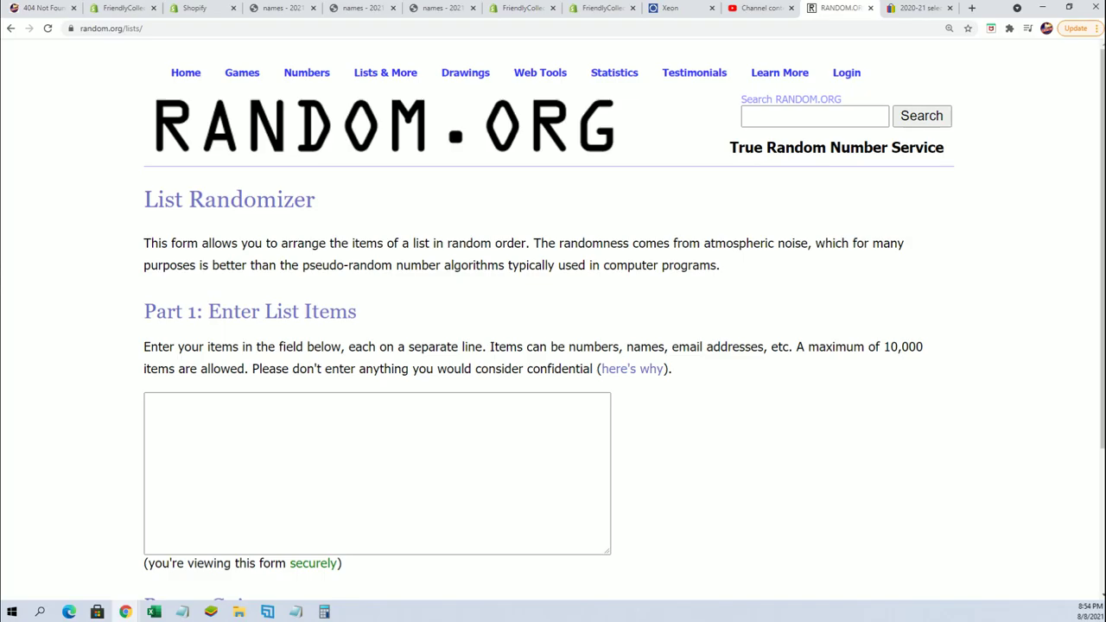
key("alt+Tab")
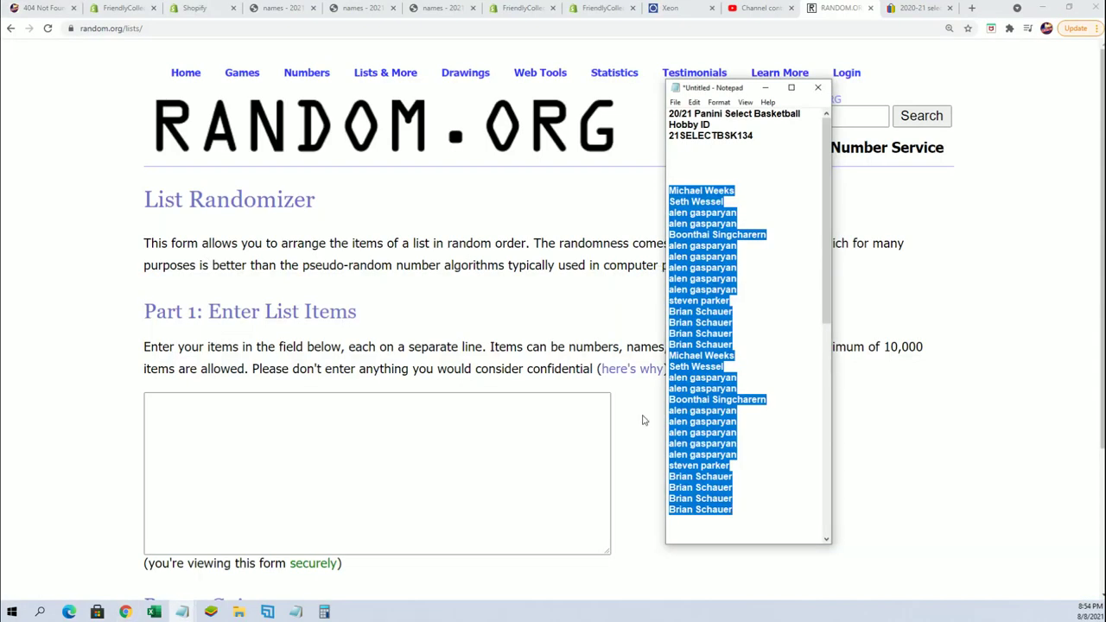
scroll(773, 271, "down", 5)
key("Delete")
left_click_drag(669, 201, 757, 520)
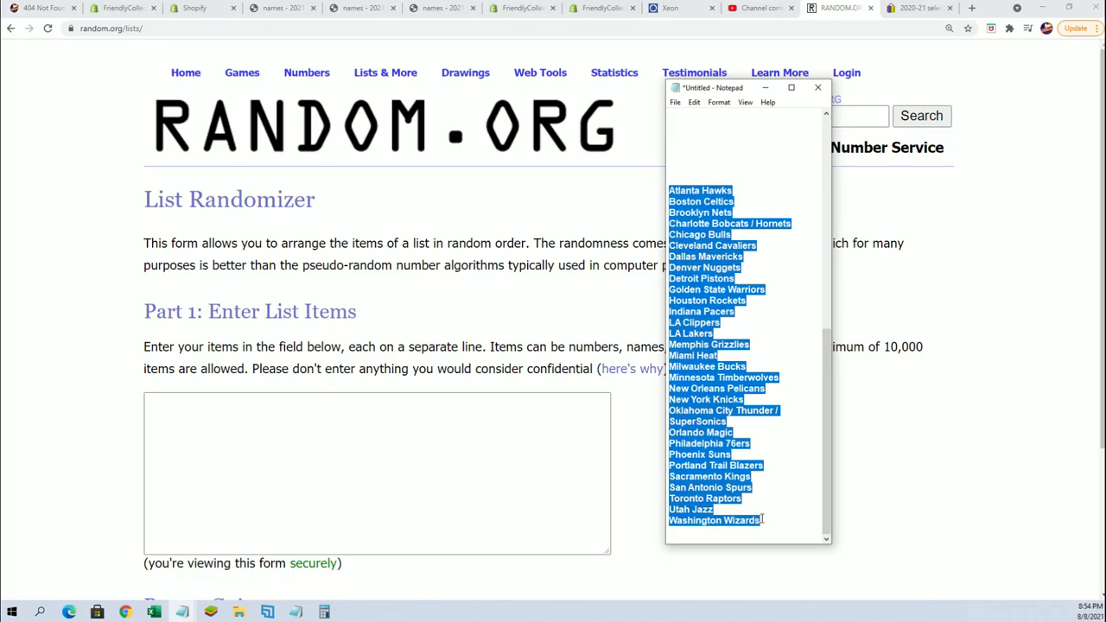
right_click(702, 399)
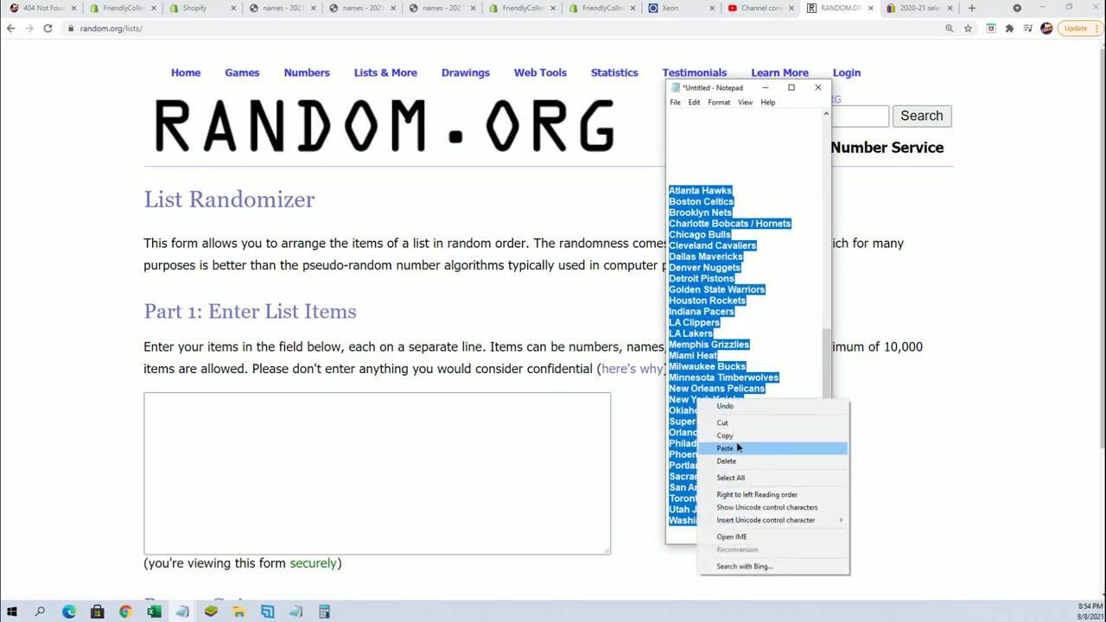
left_click(741, 450)
left_click(390, 442)
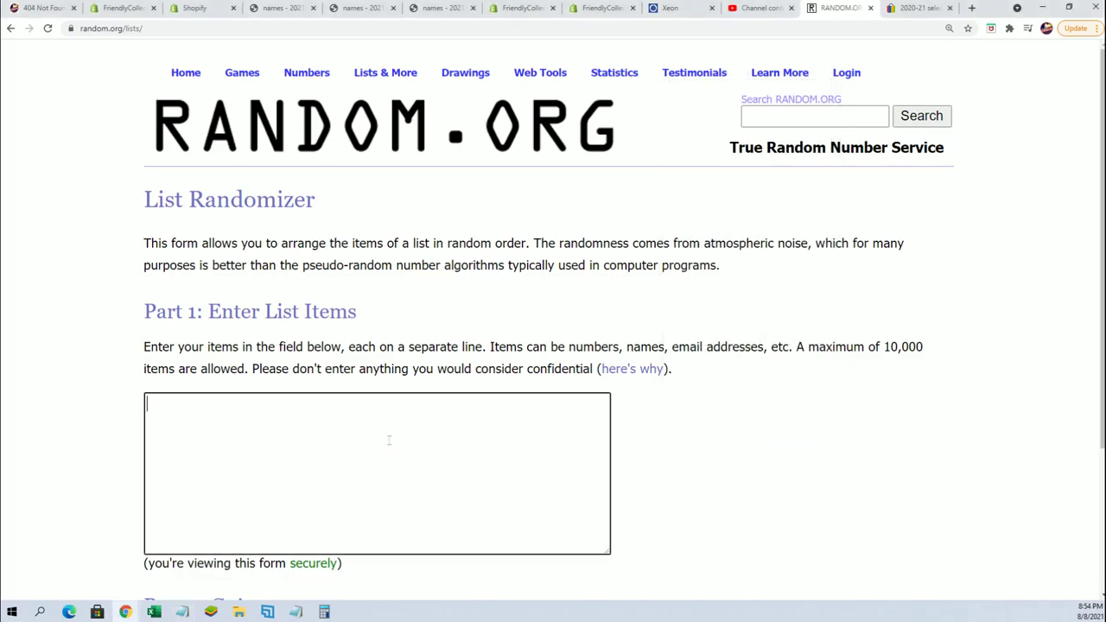
right_click(389, 441)
left_click(415, 362)
Step: Randomize the newly pasted list seven times
scroll(666, 389, "down", 3)
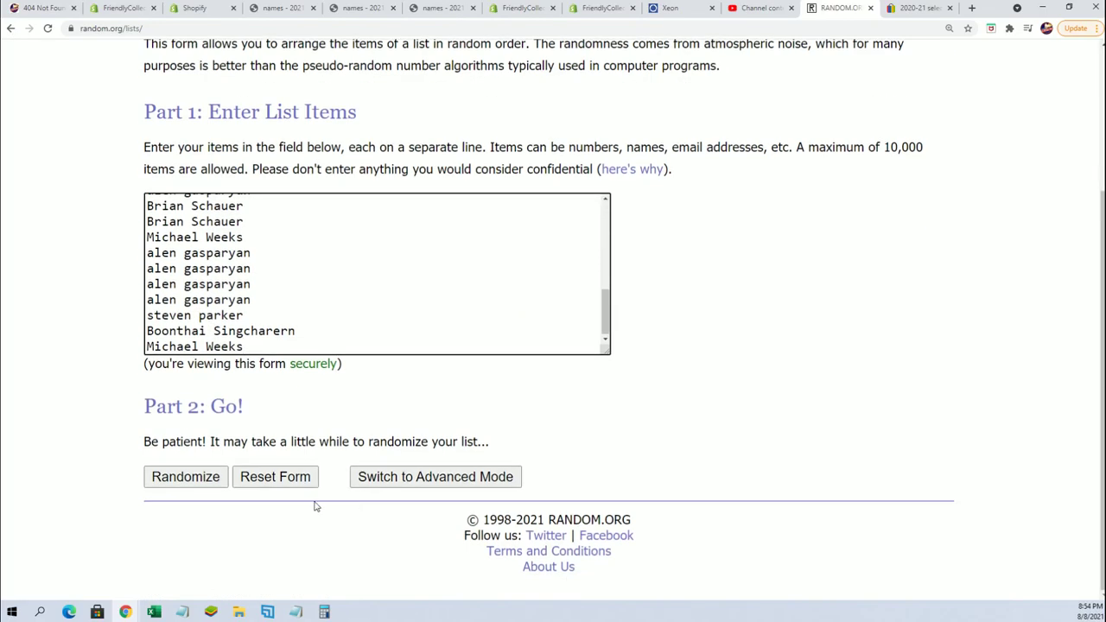
left_click(178, 479)
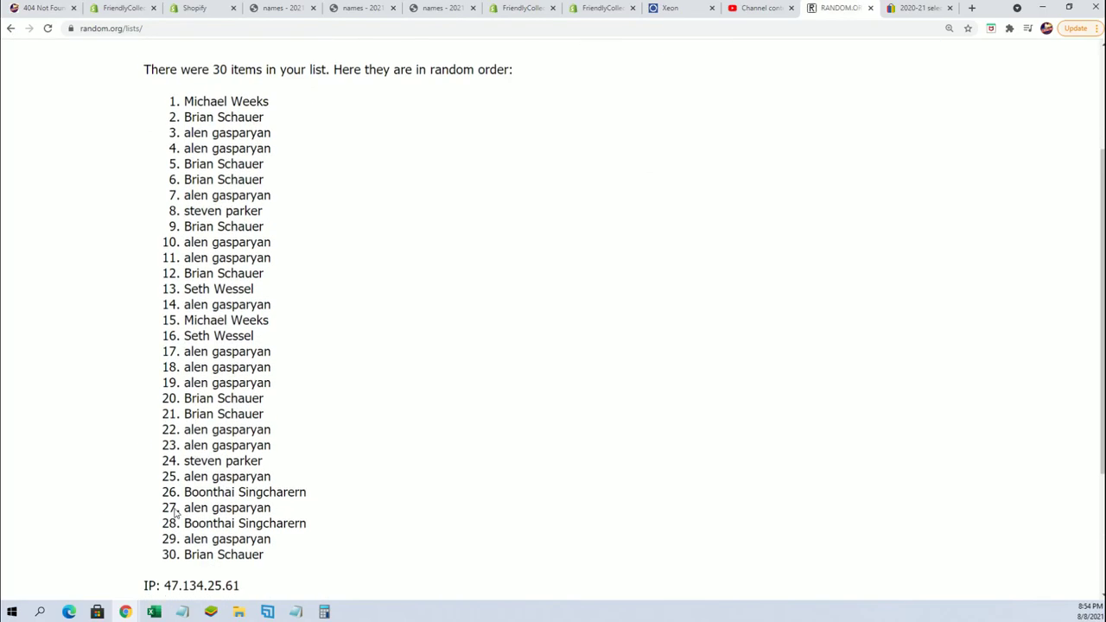
scroll(143, 510, "down", 3)
left_click(162, 477)
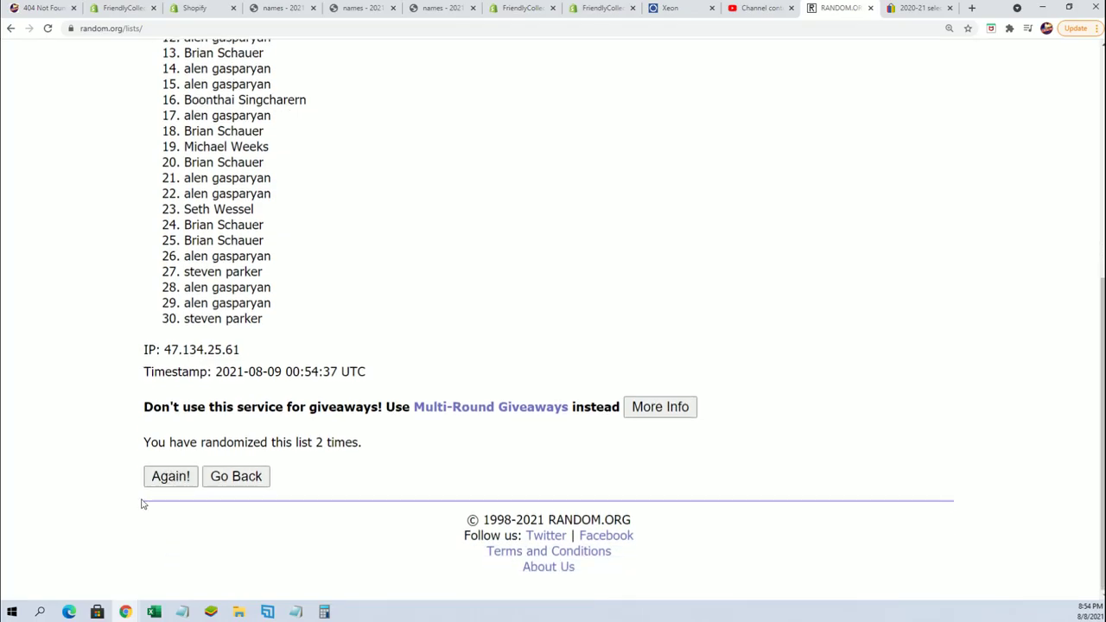
left_click(161, 478)
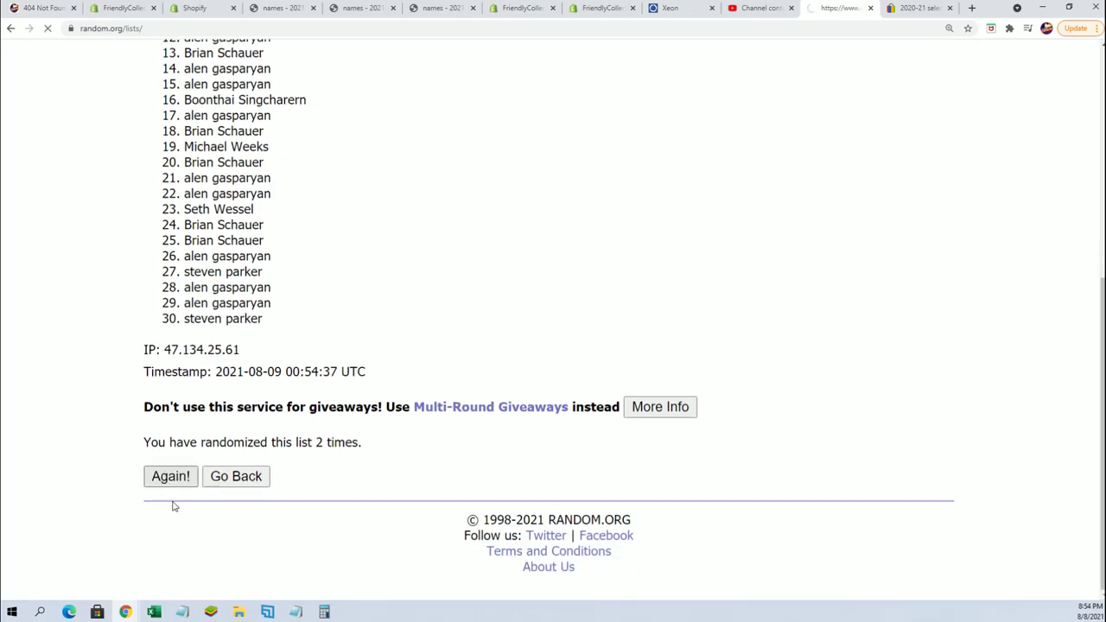
left_click(169, 481)
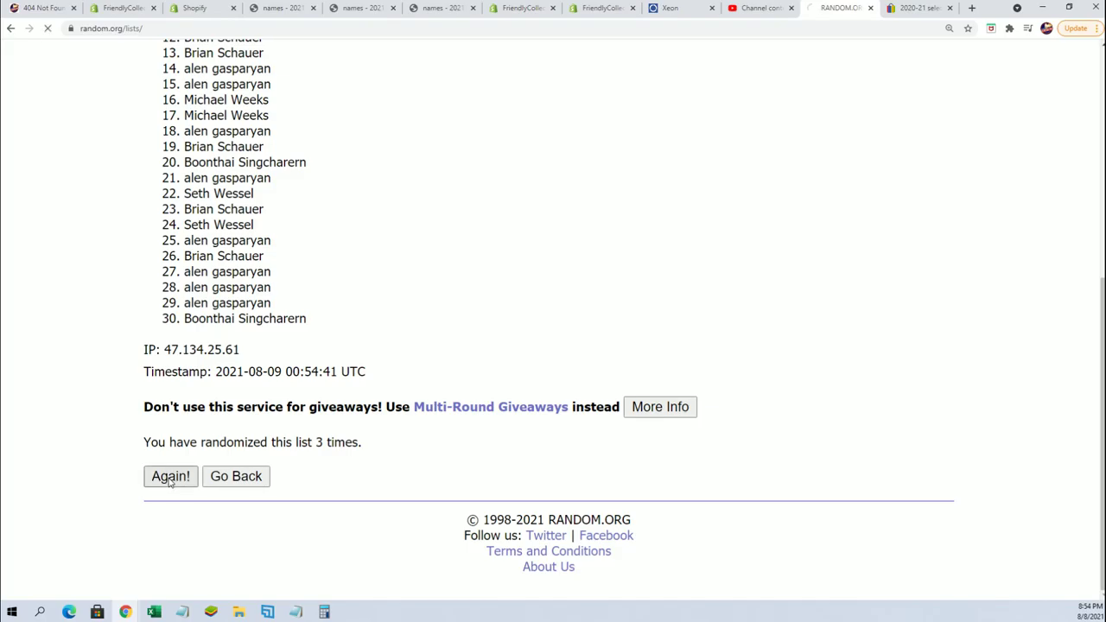
left_click(175, 481)
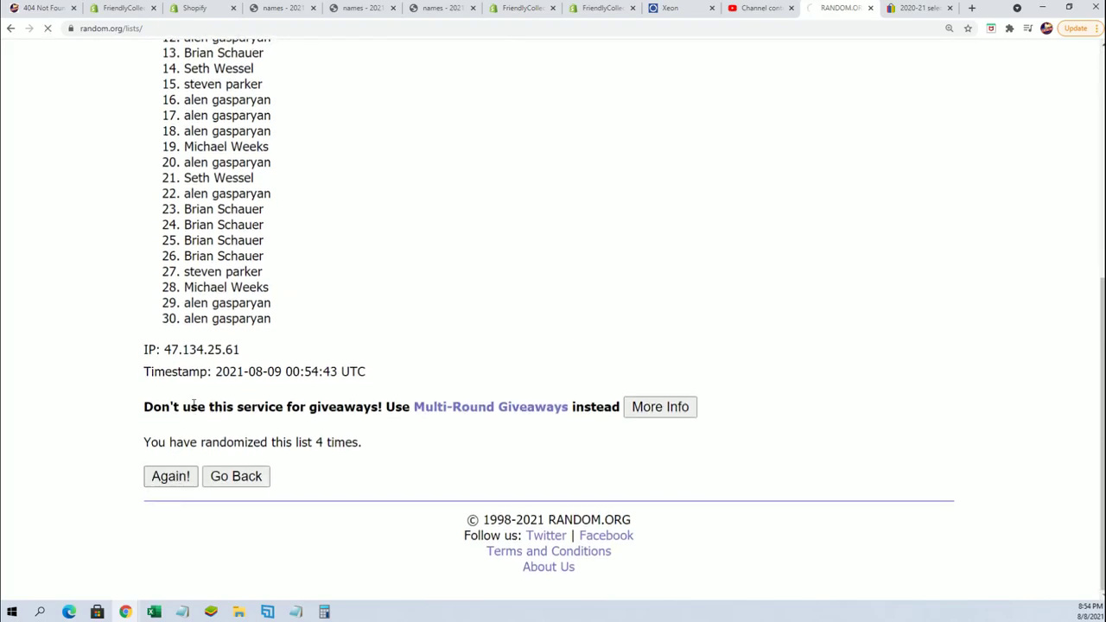
left_click(158, 481)
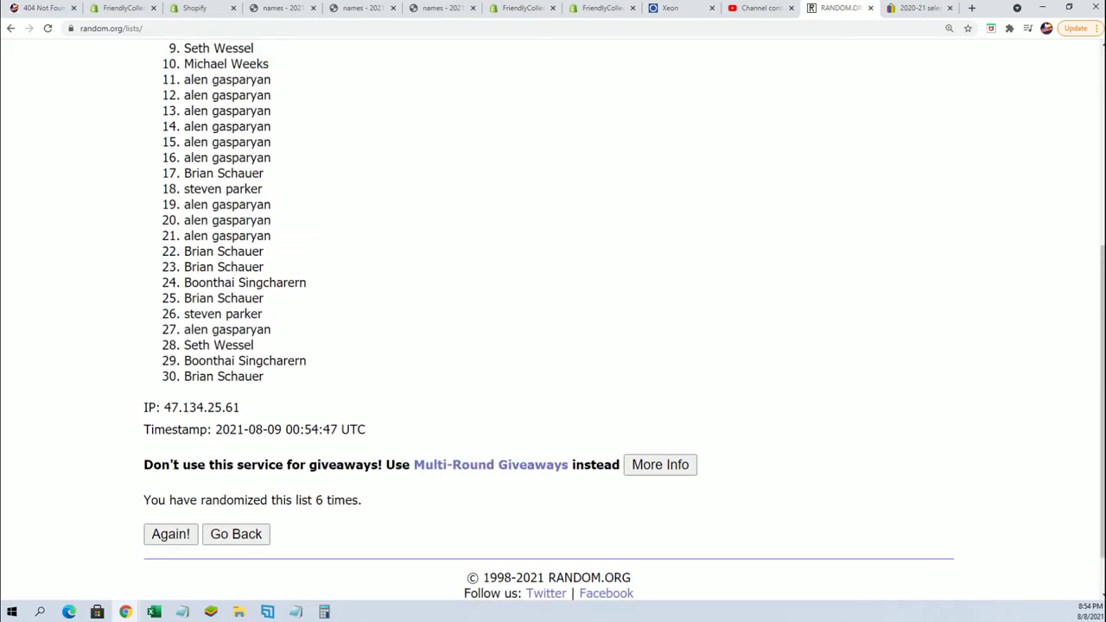
left_click(170, 535)
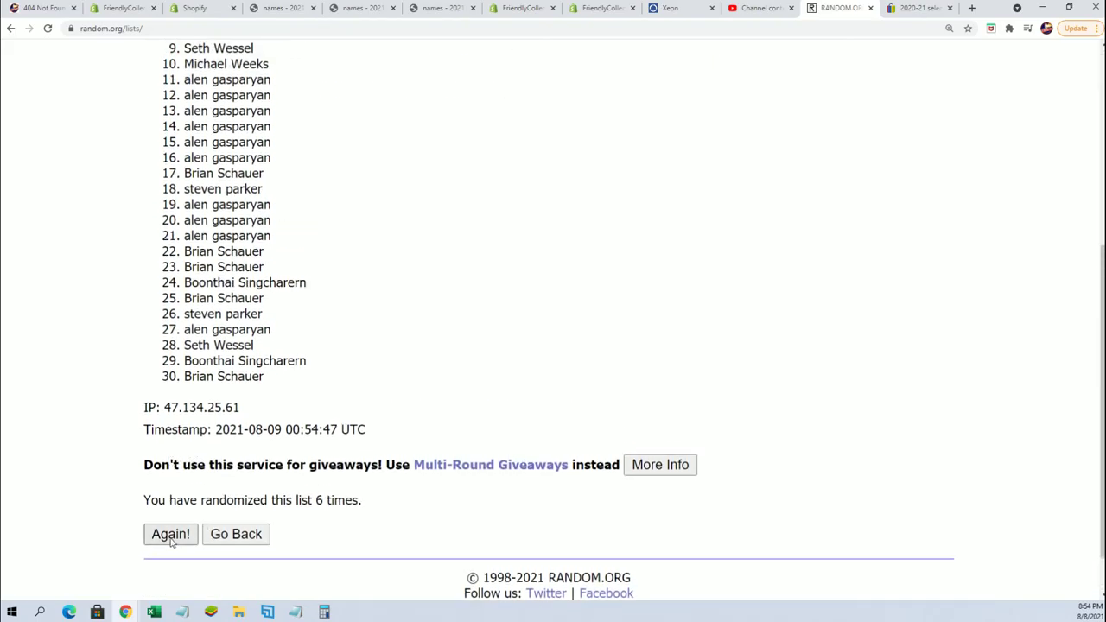
Step: Copy all 30 entries of the second randomized list from the results page
scroll(200, 175, "down", 1)
left_click_drag(179, 159, 290, 391)
scroll(276, 370, "down", 2)
right_click(256, 360)
left_click(277, 367)
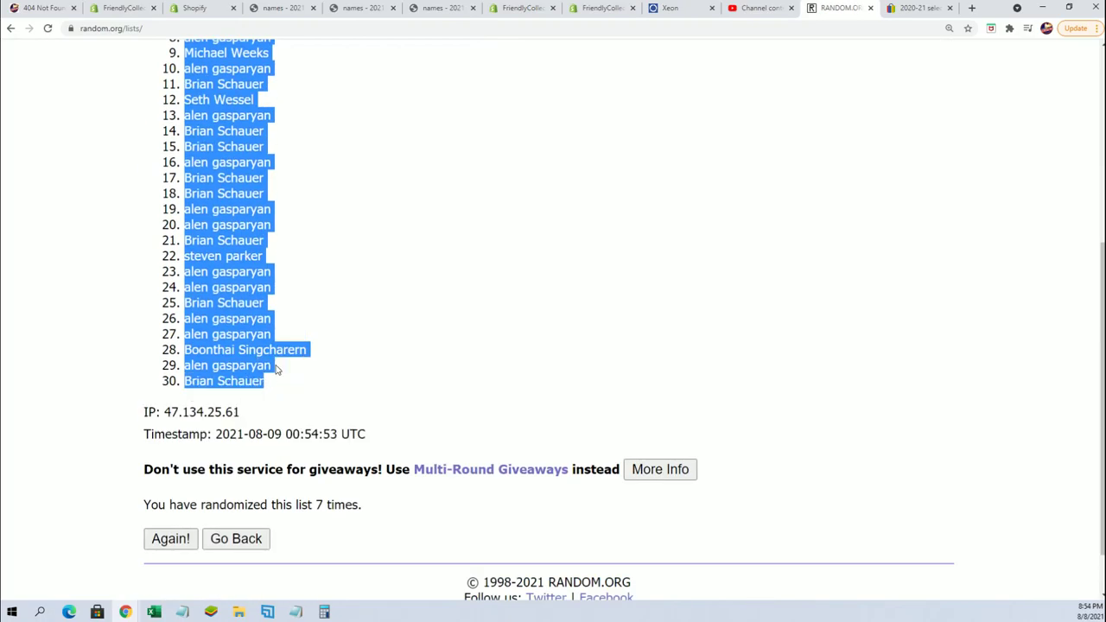
Step: Switch to the Excel workbook, paste the copied list as plain Text from B2 down under TEAM NAMES, and clear it again
scroll(333, 421, "up", 1)
scroll(336, 436, "up", 1)
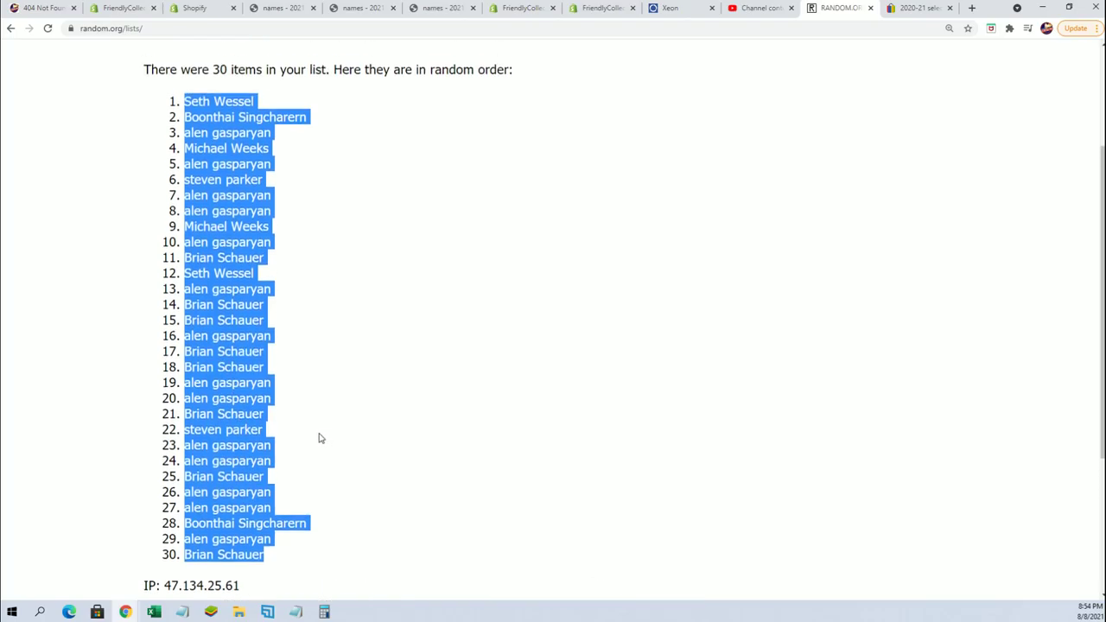
key("alt+Tab")
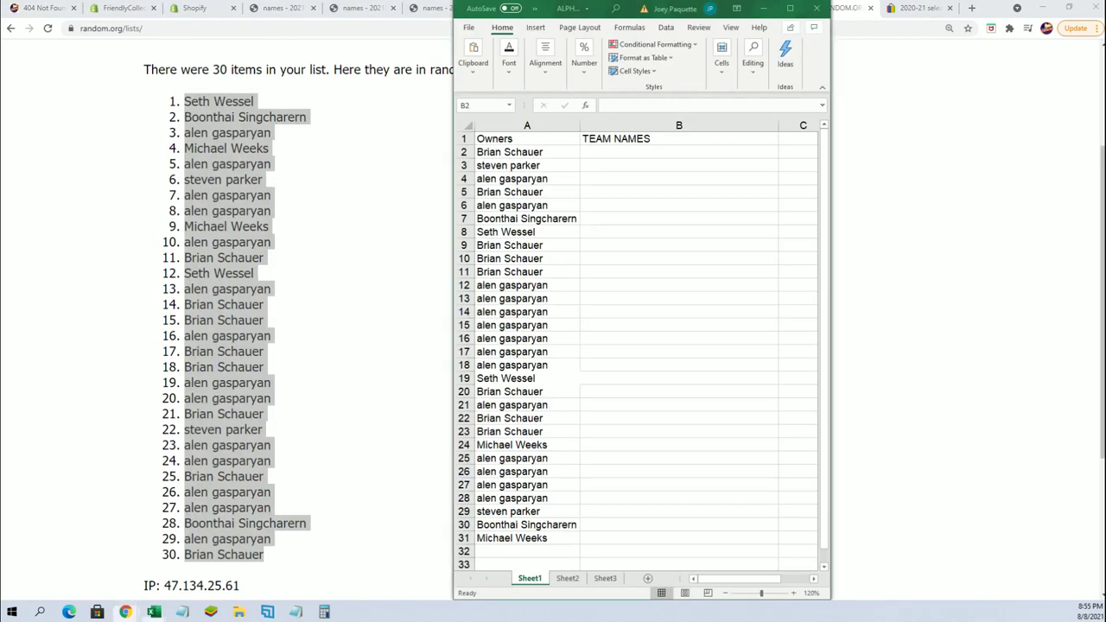
right_click(591, 152)
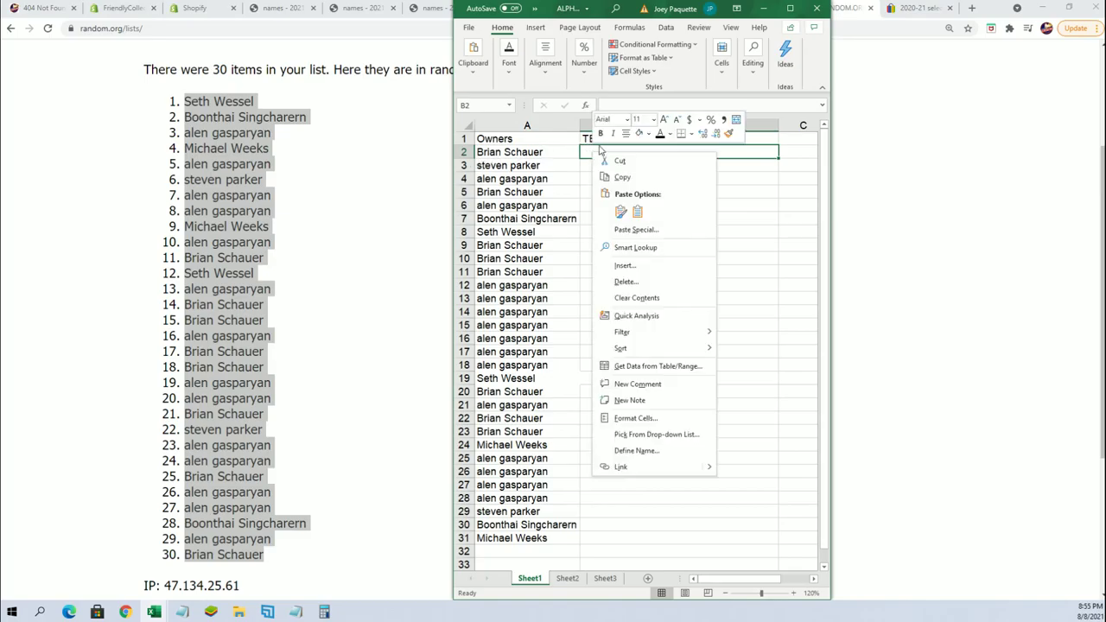
left_click(636, 229)
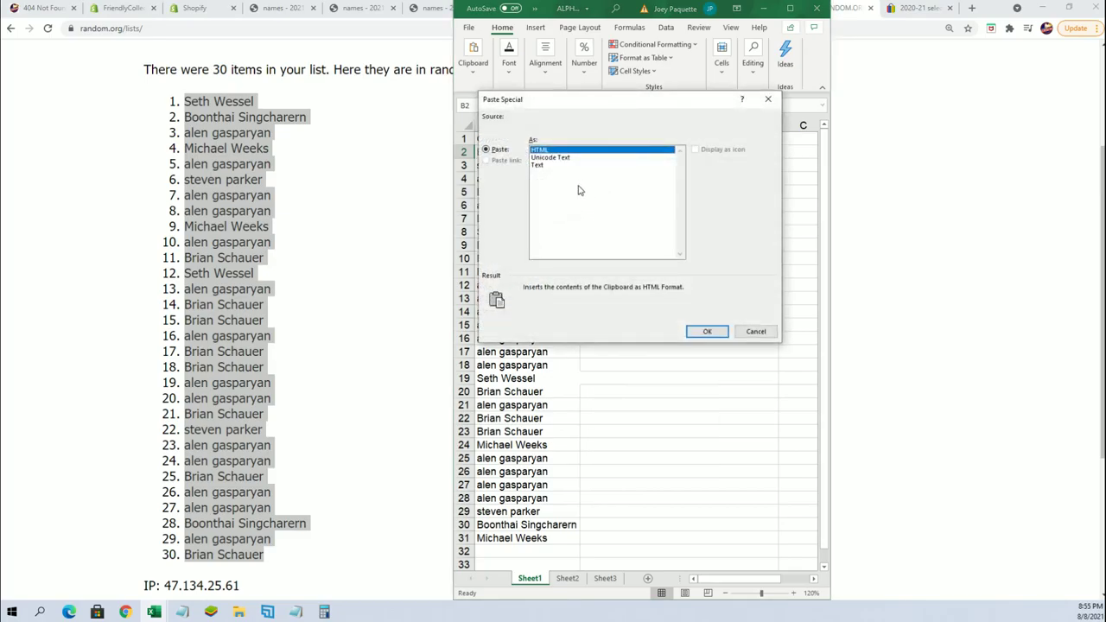
left_click(540, 166)
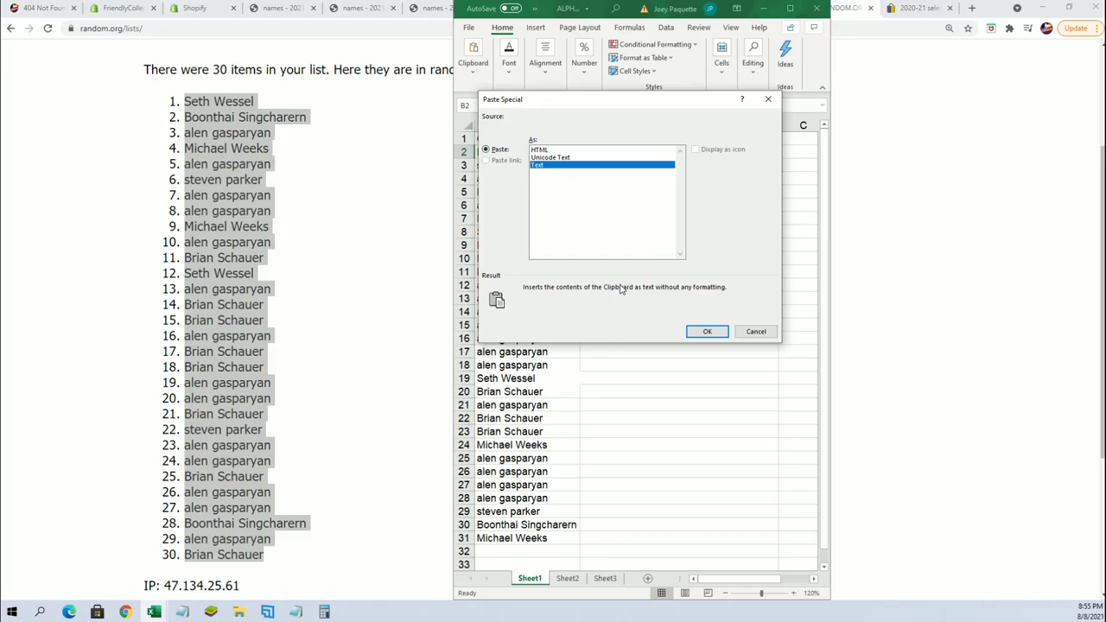
left_click(706, 331)
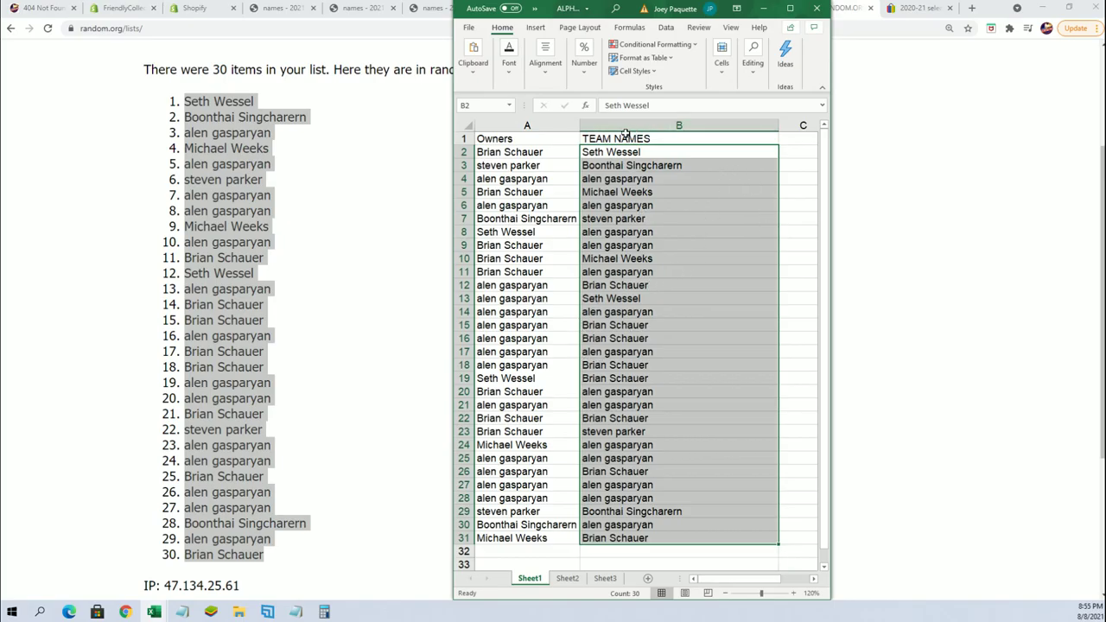
left_click_drag(622, 155, 681, 560)
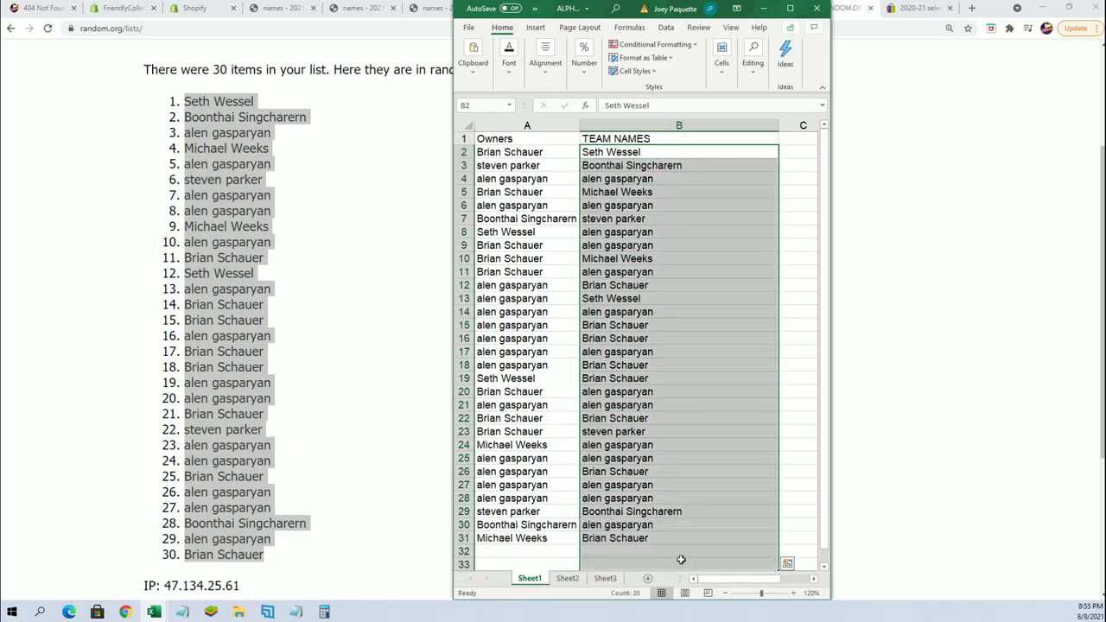
key("Delete")
Step: Return to random.org in the browser and open a fresh, empty List Randomizer form
scroll(298, 130, "up", 1)
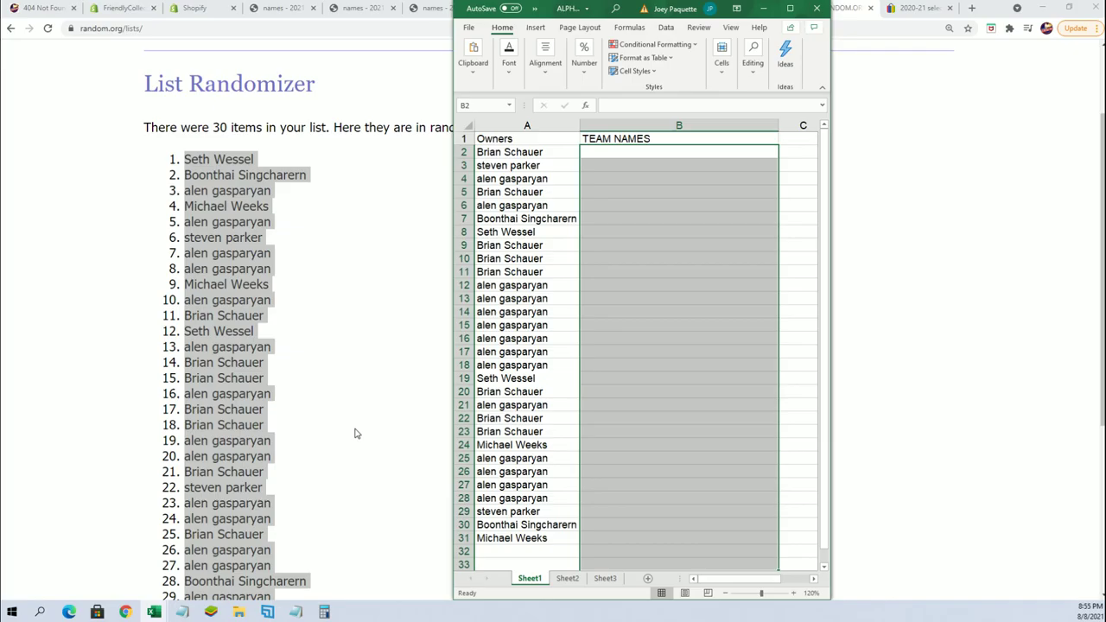
scroll(389, 418, "down", 2)
scroll(370, 383, "up", 1)
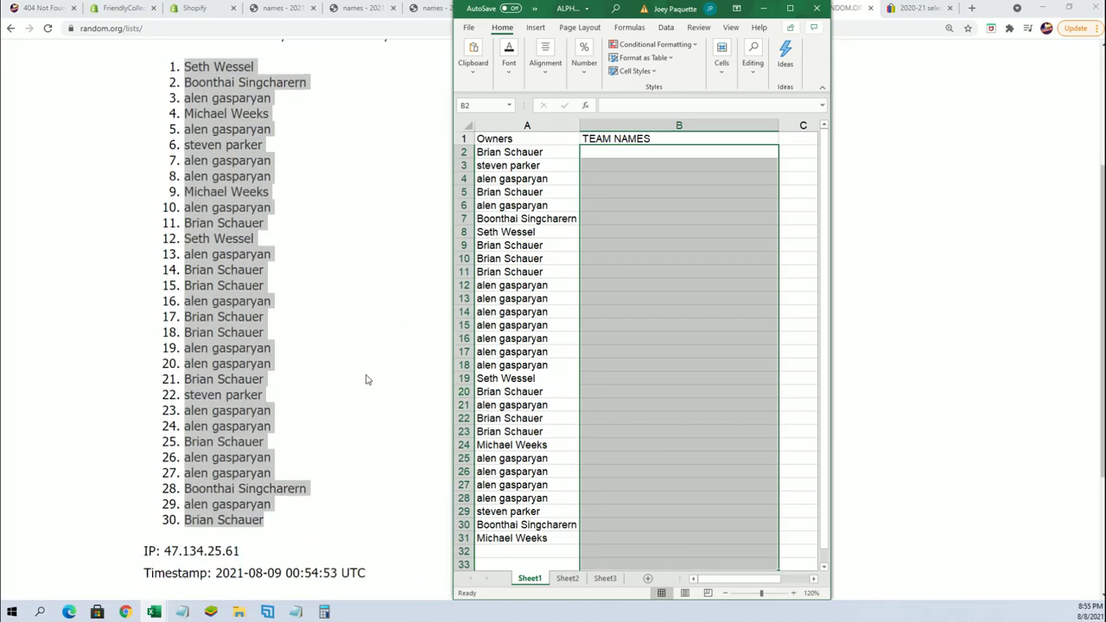
scroll(366, 380, "up", 3)
mouse_move(371, 72)
left_click(394, 93)
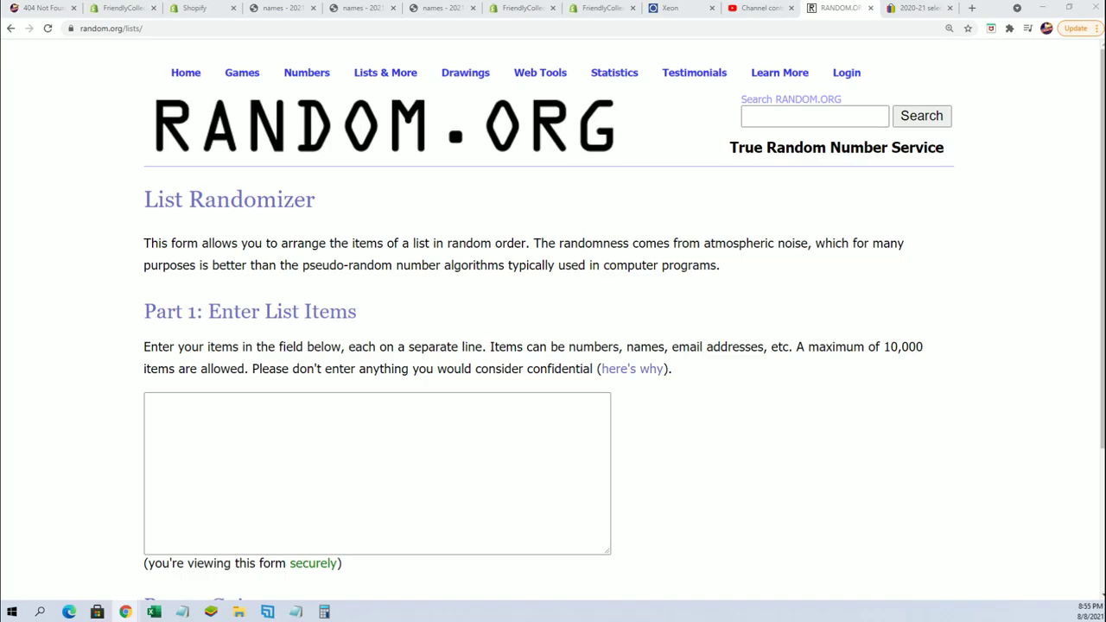
Step: Switch to Notepad and cut the last block of owner names from the end of the note
key("alt+Tab")
scroll(769, 337, "down", 1)
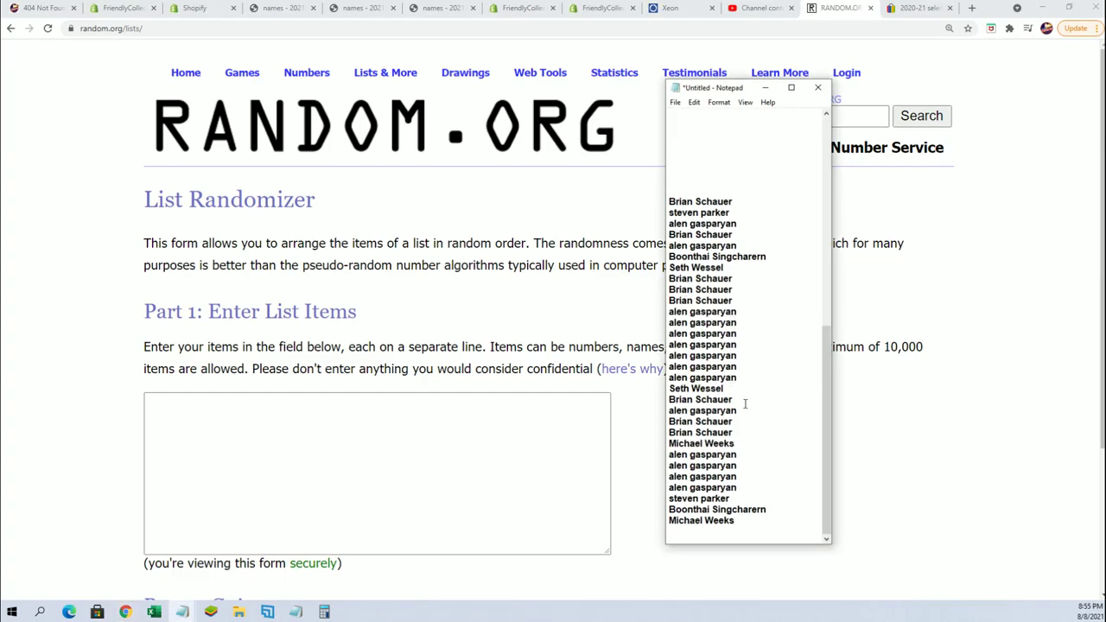
scroll(746, 403, "up", 5)
scroll(728, 380, "up", 5)
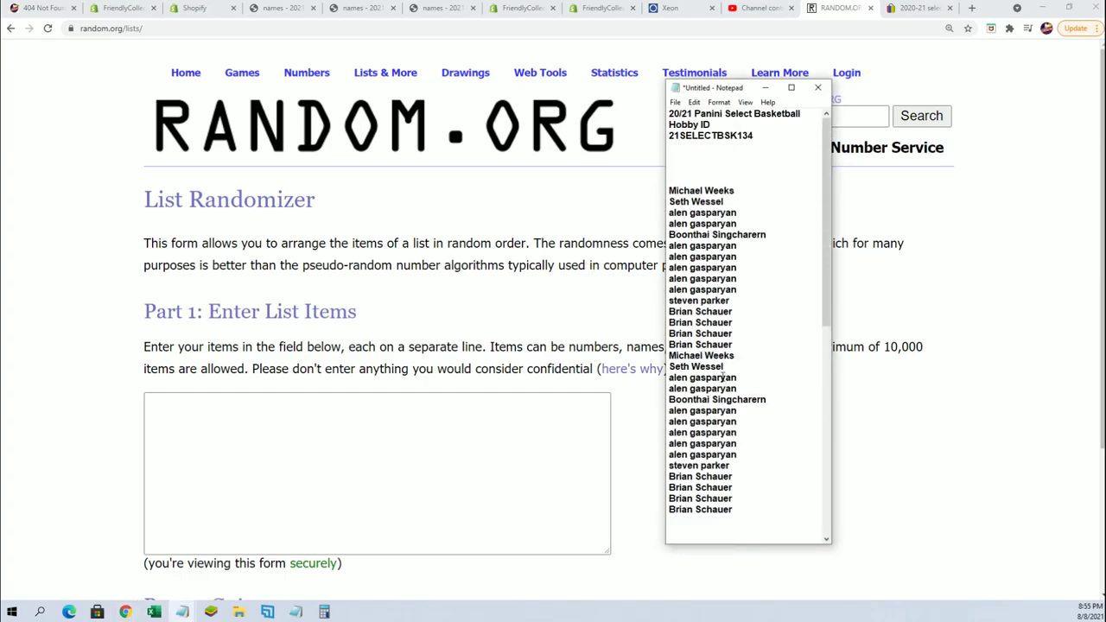
scroll(748, 311, "down", 10)
left_click_drag(737, 521, 670, 202)
key("ctrl+x")
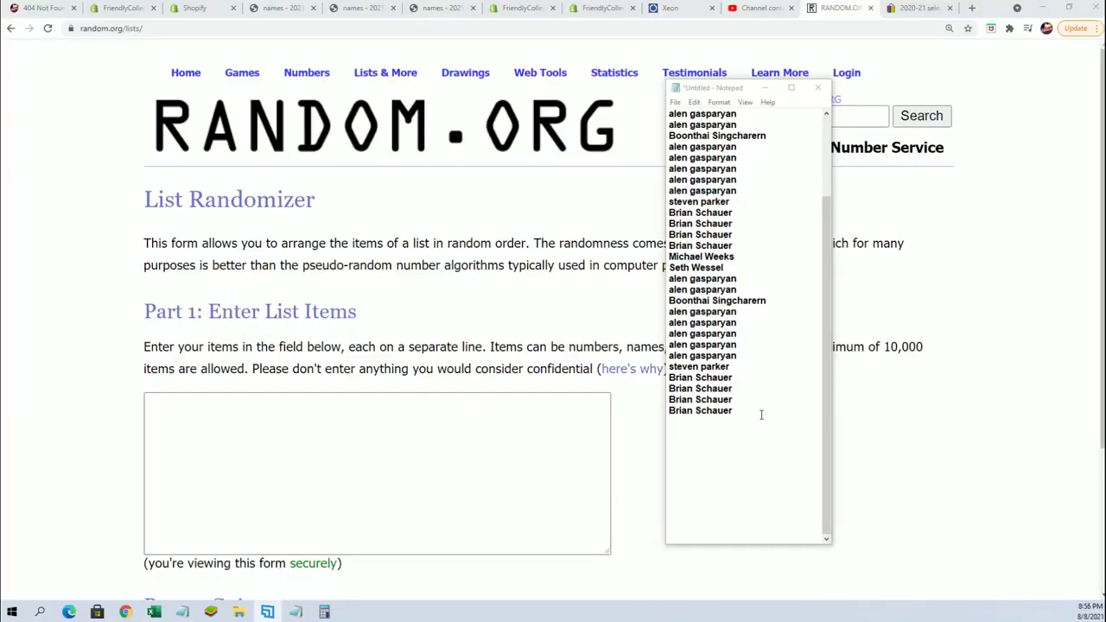
Step: Paste the team names, Atlanta Hawks to Washington Wizards, below the remaining owner names in Notepad
left_click(761, 415)
scroll(766, 417, "up", 3)
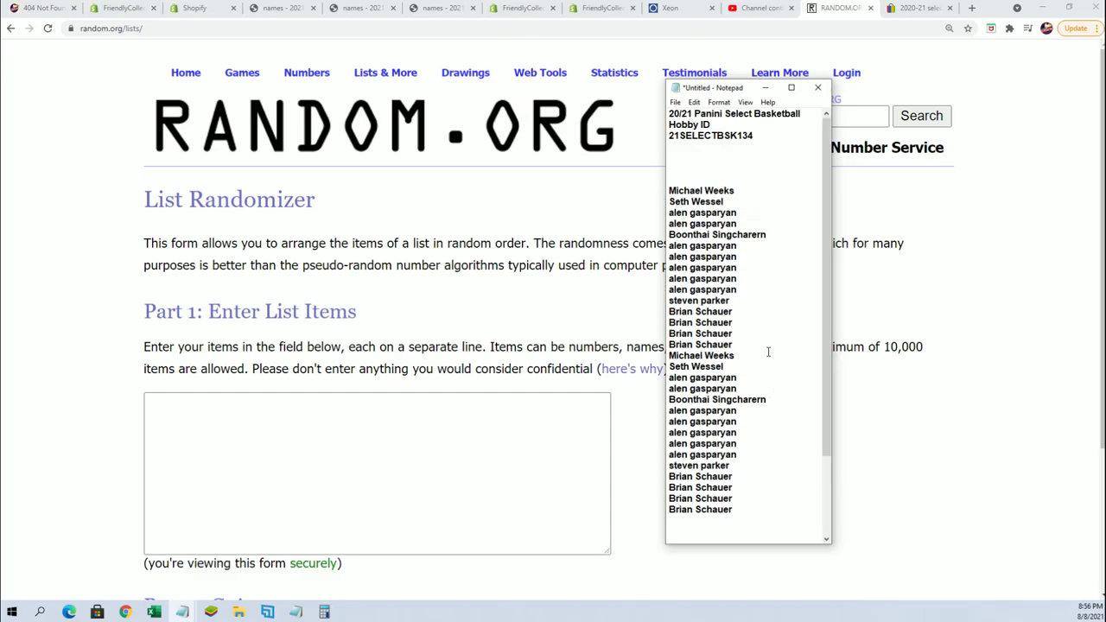
scroll(768, 351, "down", 3)
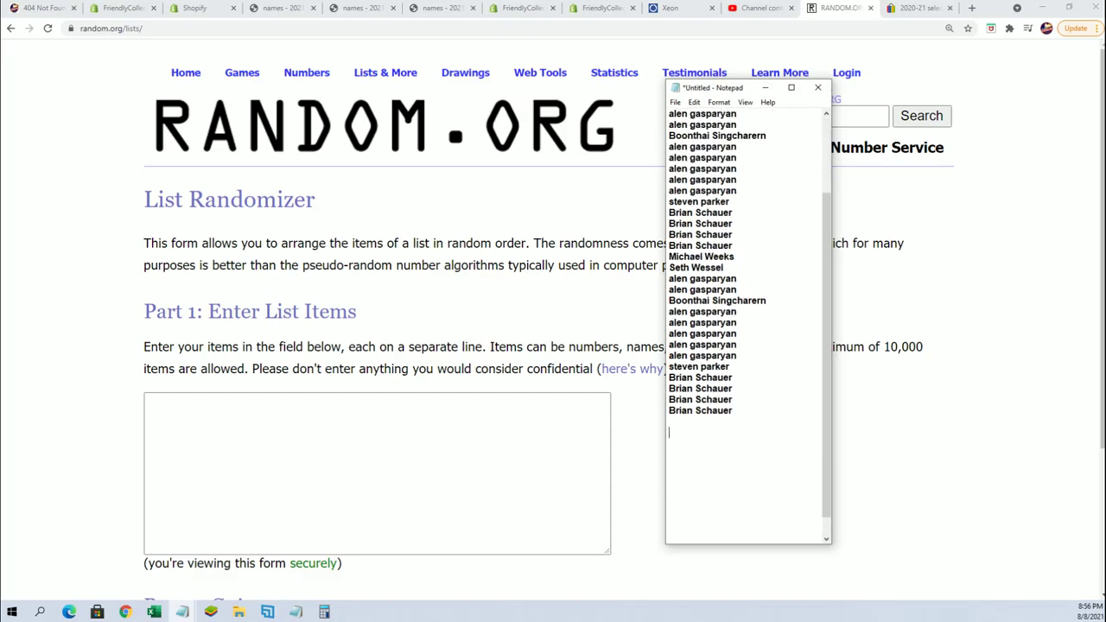
key("ctrl+v")
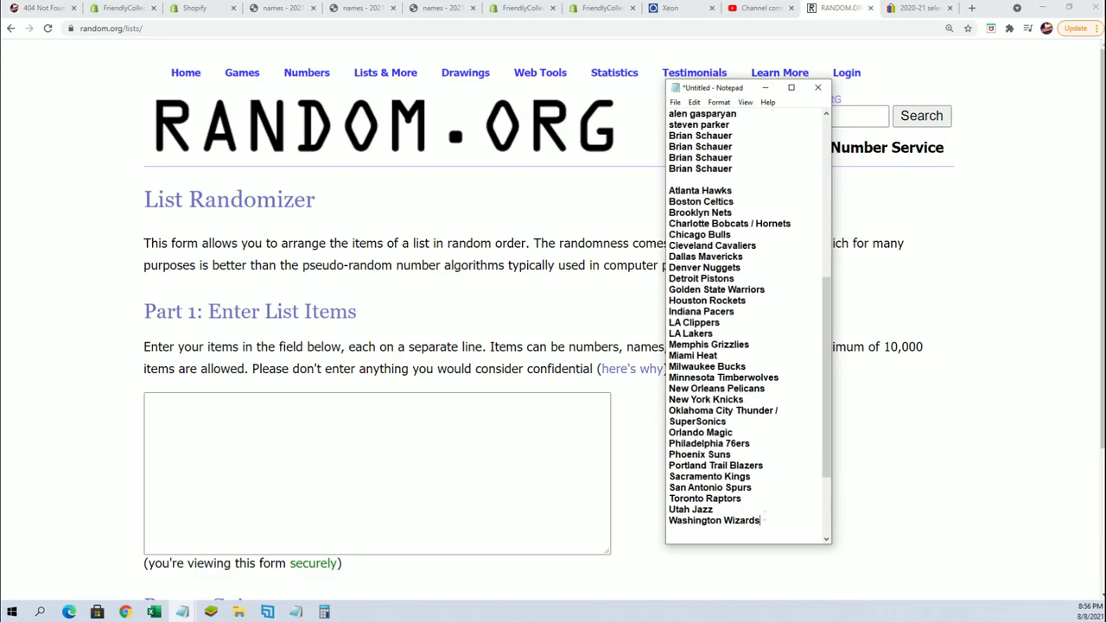
Step: Copy the full block of team names from Atlanta Hawks to Washington Wizards in Notepad
mouse_move(764, 517)
left_mouse_down()
mouse_move(670, 223)
mouse_move(670, 183)
mouse_move(704, 444)
mouse_move(743, 519)
mouse_move(762, 522)
left_mouse_up()
right_click(671, 201)
left_click(670, 191)
right_click(707, 310)
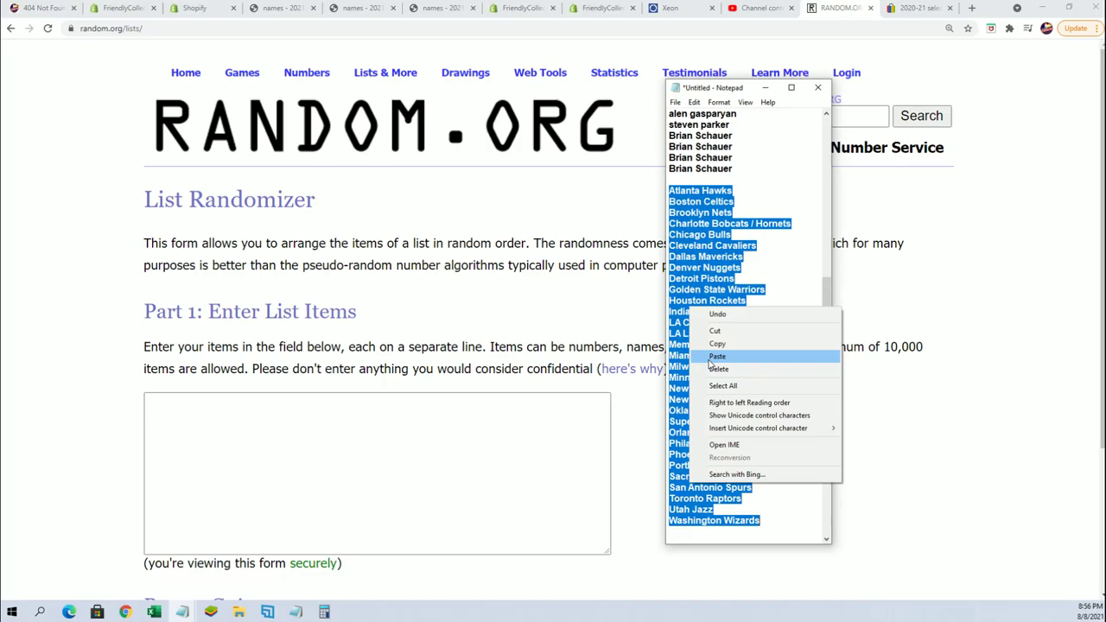
left_click(717, 344)
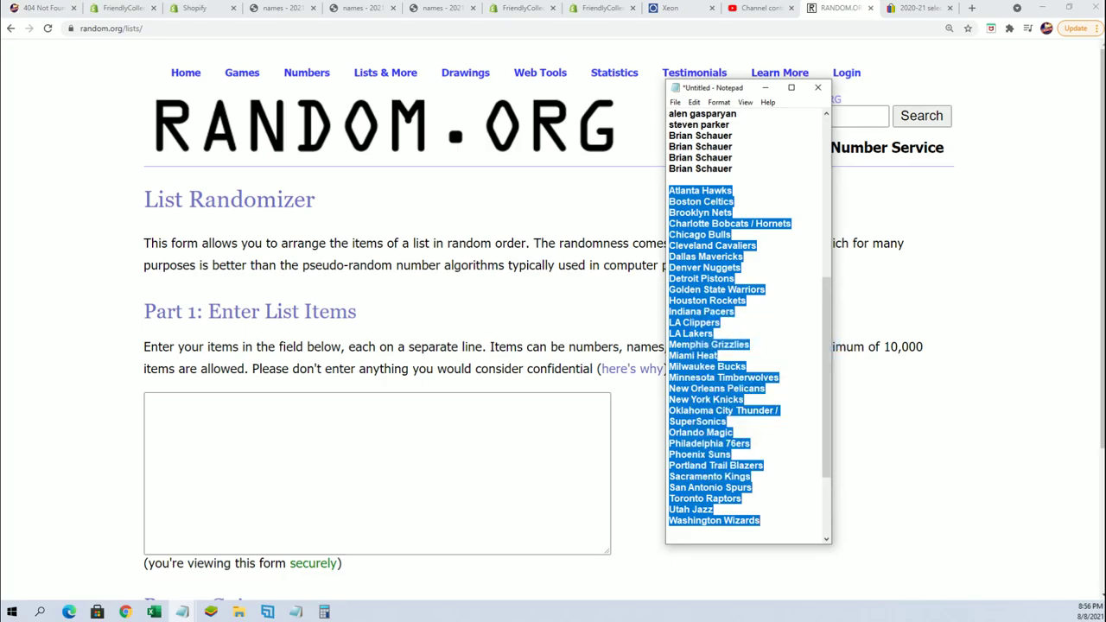
Step: Switch to the Excel workbook, highlight the owner names in A2:A31, and select B2 under TEAM NAMES
key("alt+Tab")
key("alt+Tab")
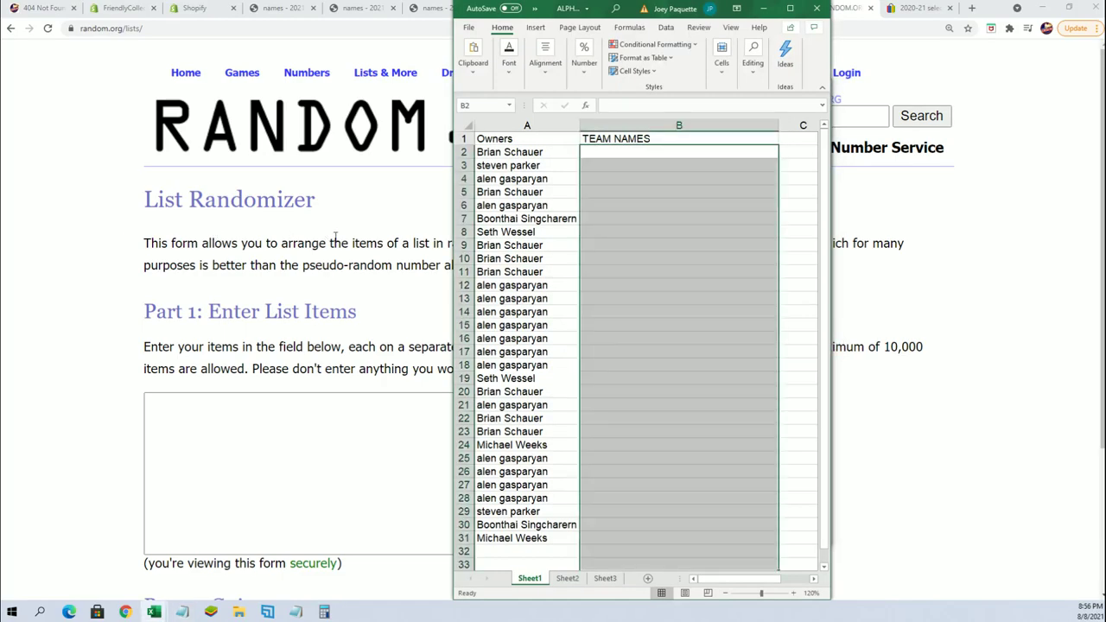
left_click_drag(523, 152, 518, 542)
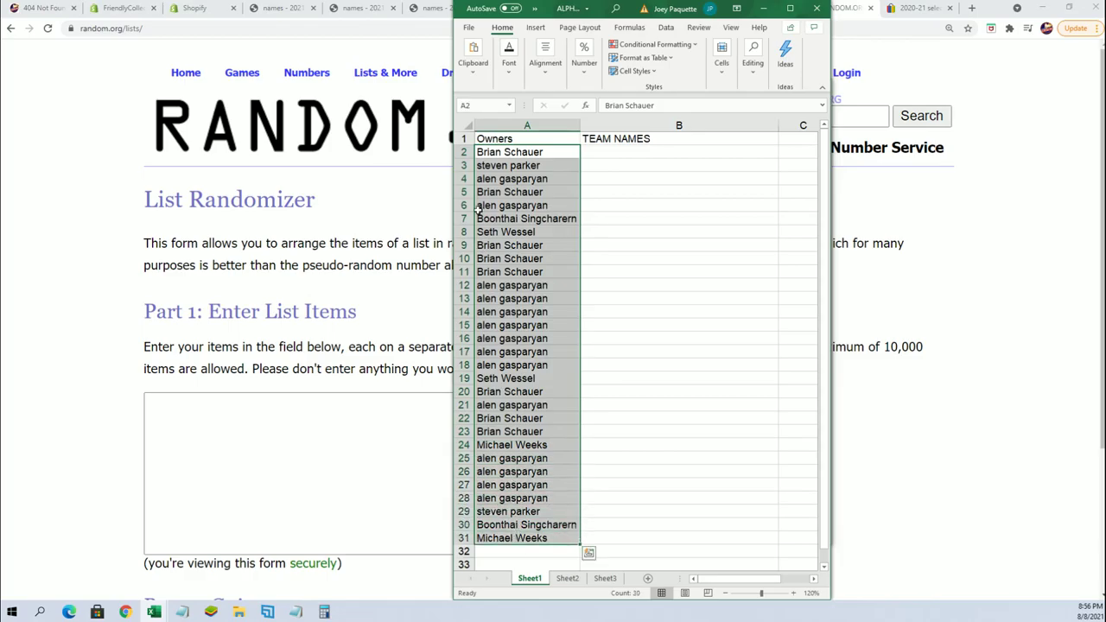
left_click_drag(553, 153, 570, 538)
left_click(612, 154)
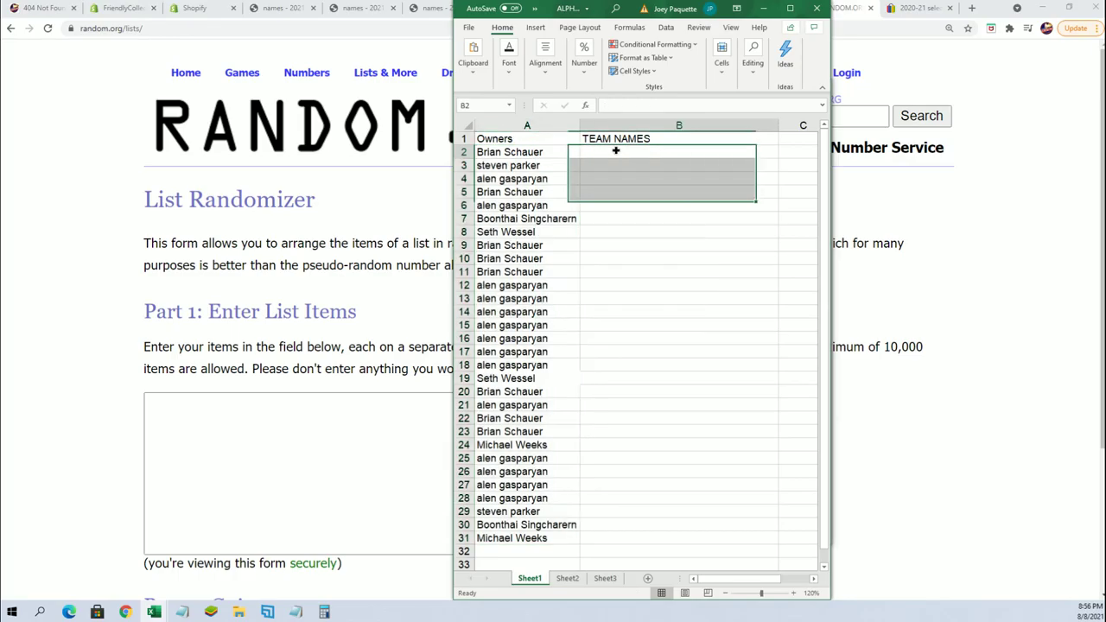
Step: Switch to the browser and paste the copied team names into the List Randomizer's item field
left_click(293, 395)
right_click(280, 401)
left_click(322, 494)
Step: Randomize the list of team names seven times
scroll(749, 398, "down", 2)
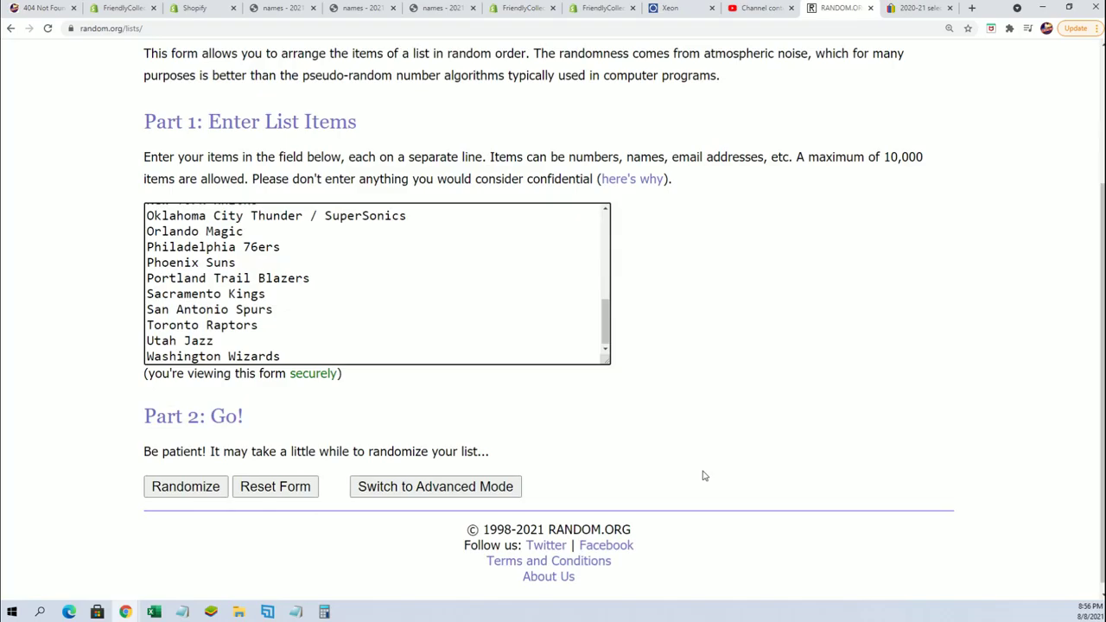
left_click(186, 476)
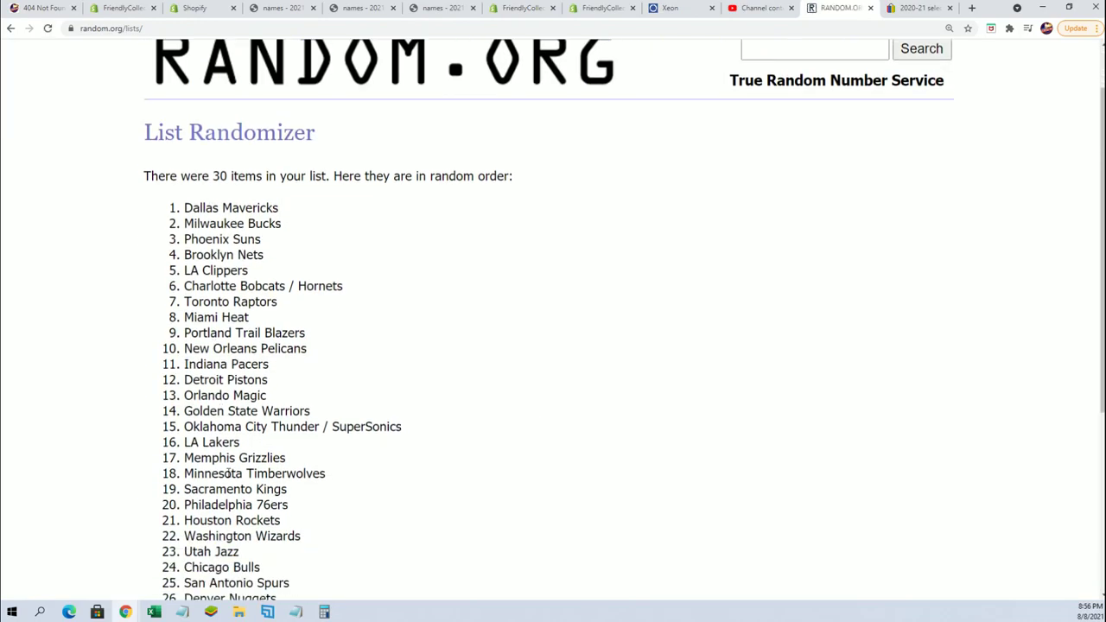
scroll(155, 502, "down", 3)
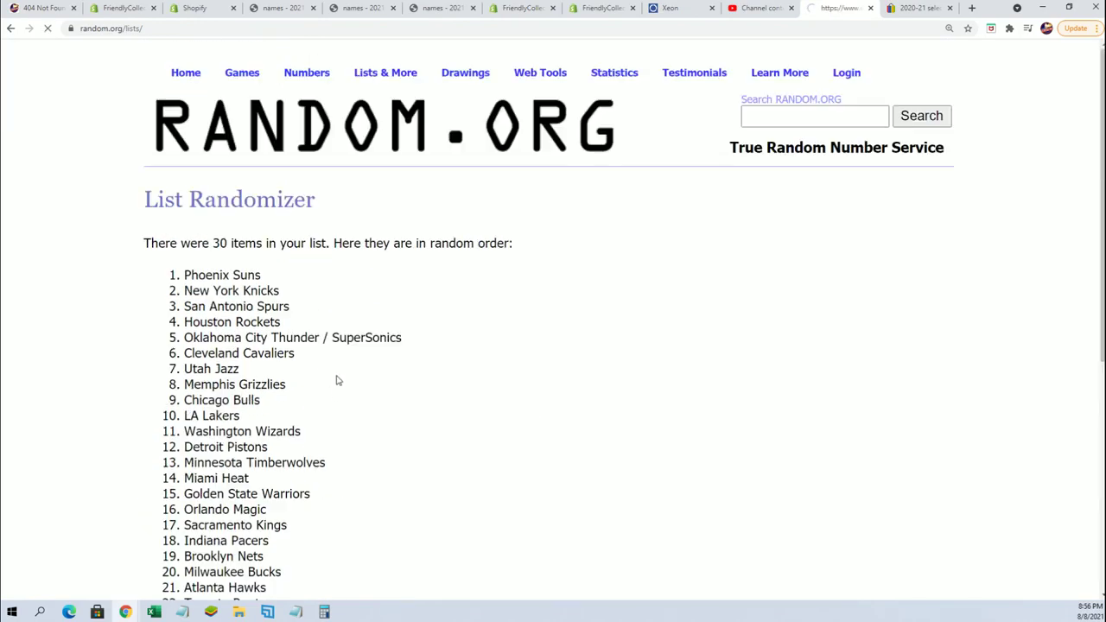
scroll(338, 378, "down", 8)
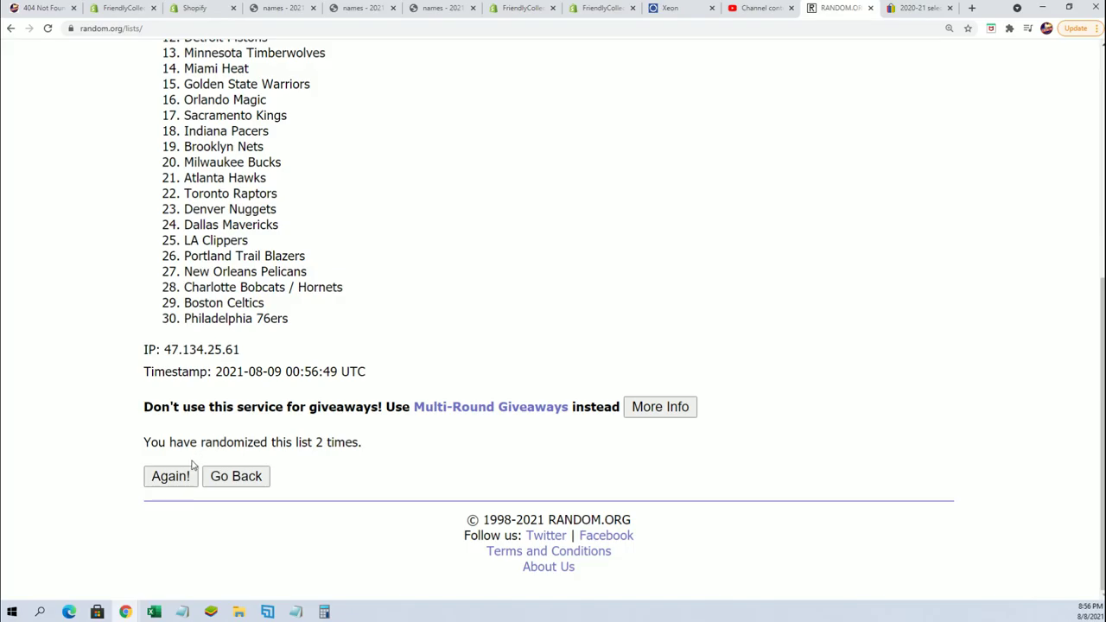
left_click(152, 483)
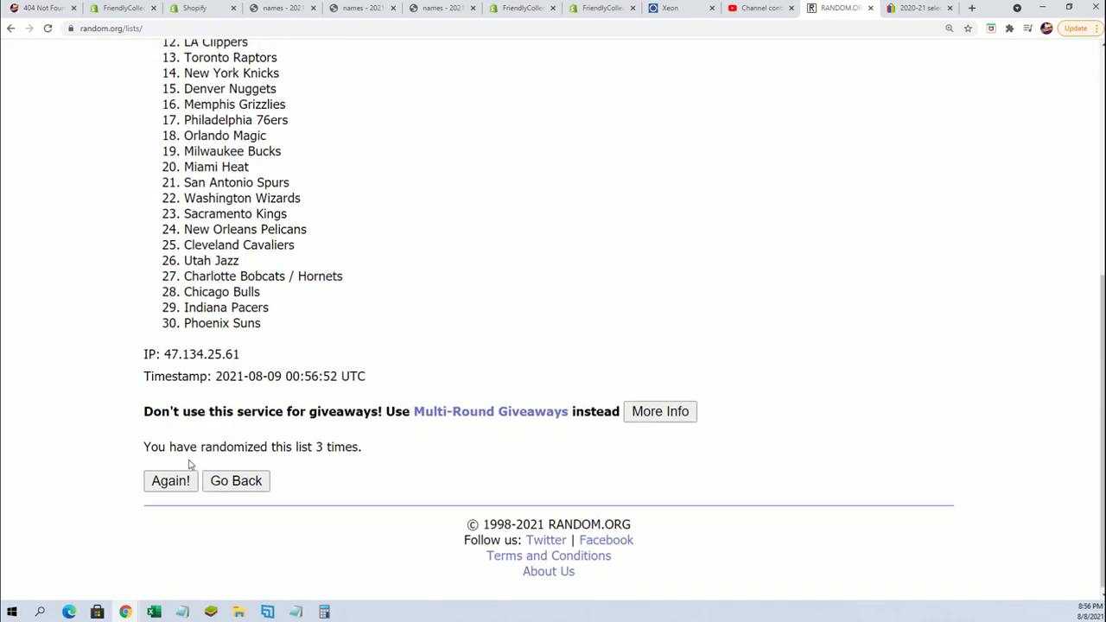
left_click(173, 480)
scroll(220, 430, "down", 8)
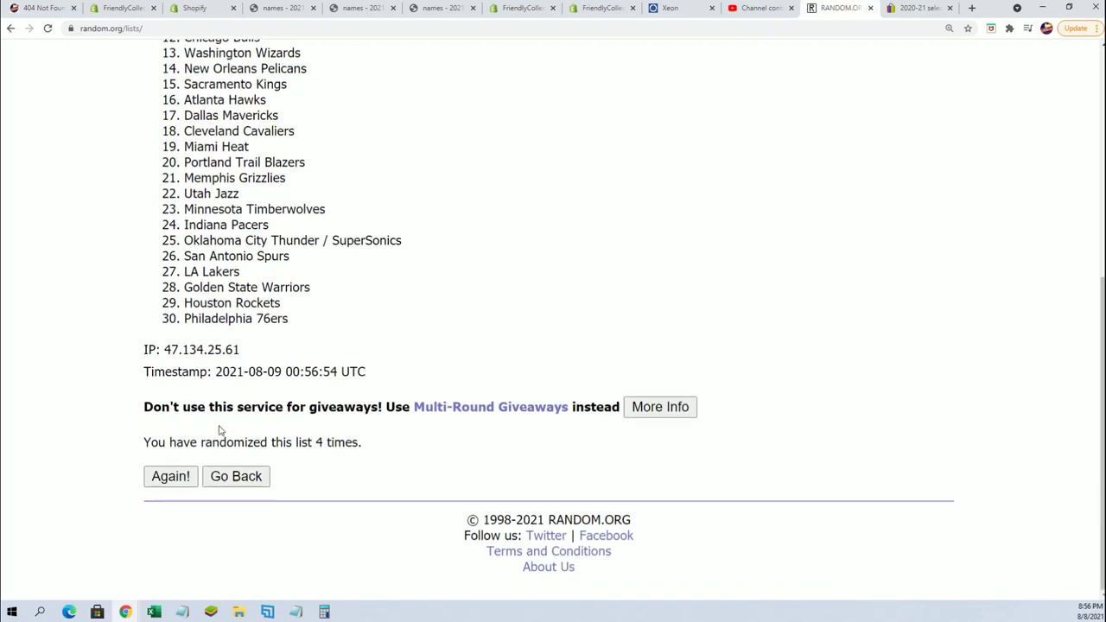
left_click(164, 476)
left_click(173, 475)
scroll(326, 341, "down", 1)
scroll(327, 341, "down", 5)
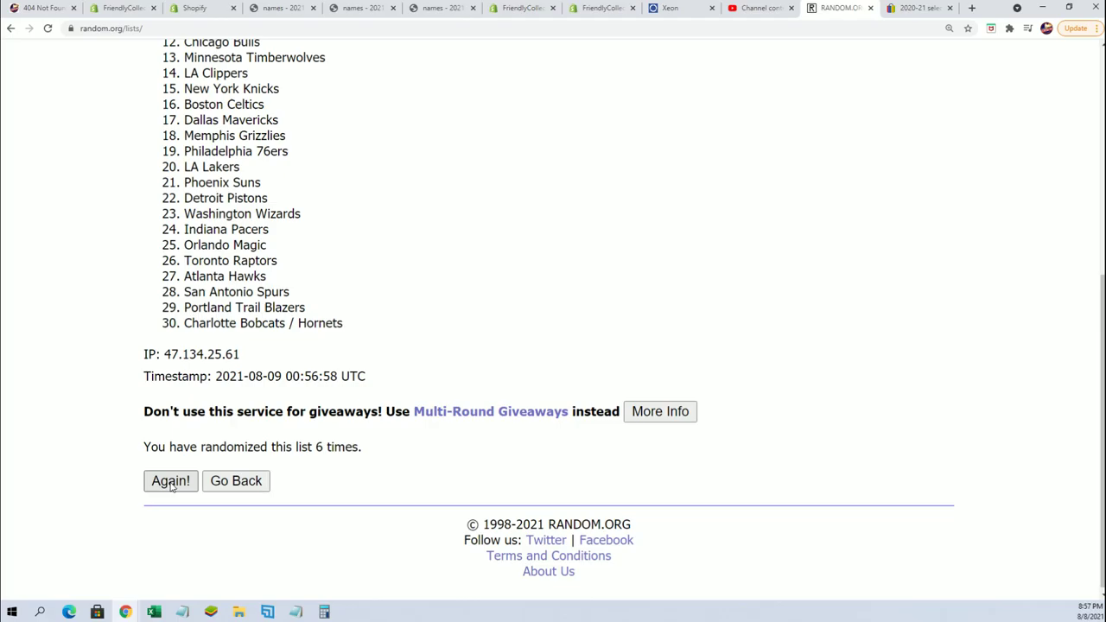
left_click(171, 482)
Step: Copy all 30 randomized team names, Phoenix Suns to Washington Wizards, from the results page
scroll(356, 286, "down", 2)
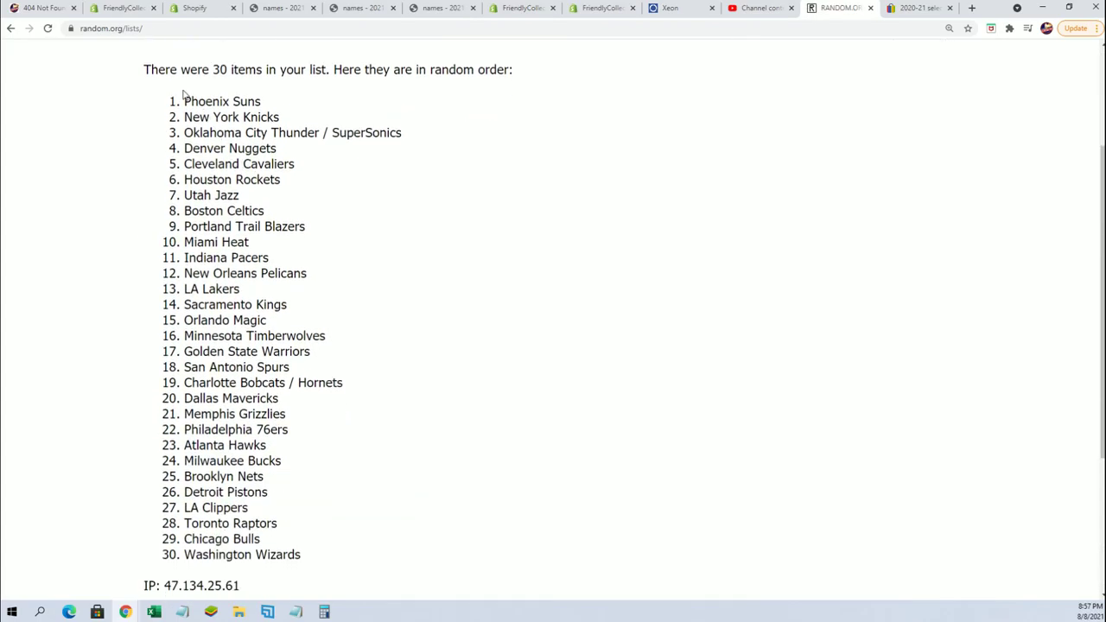
left_click_drag(184, 95, 302, 320)
scroll(271, 494, "down", 3)
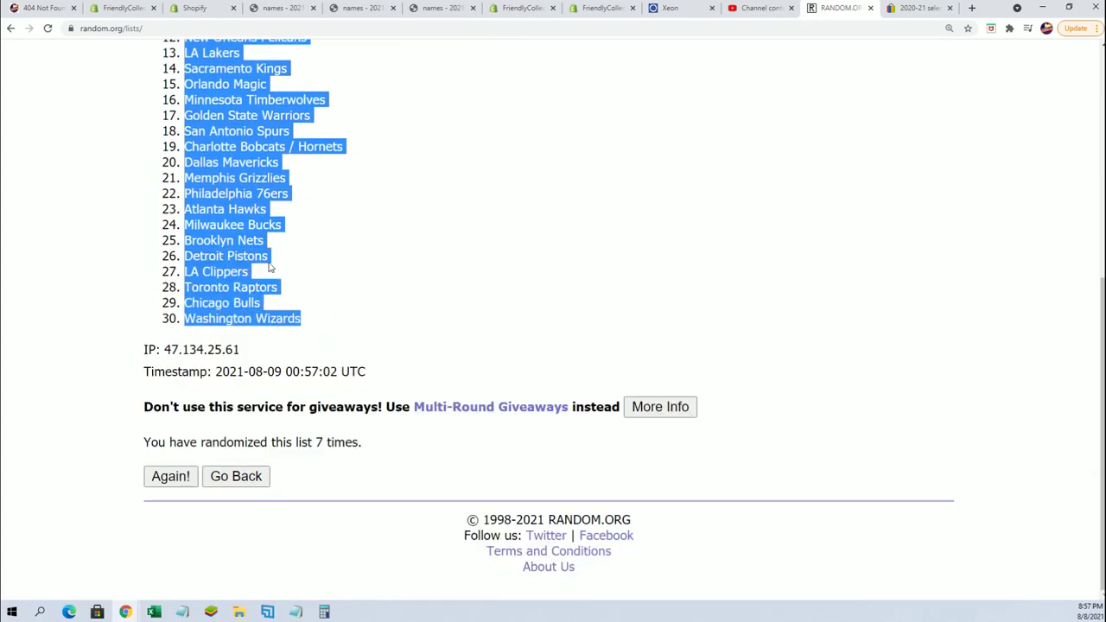
right_click(270, 268)
left_click(274, 265)
scroll(435, 444, "up", 3)
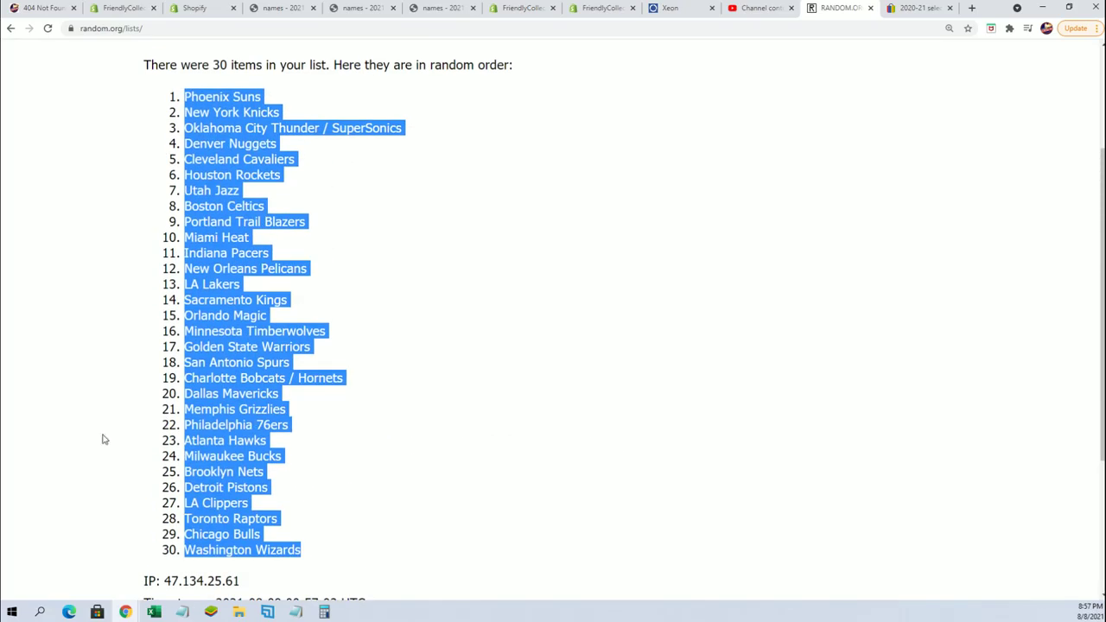
Step: Switch to the Excel workbook and paste the randomized team names as plain Text from B2 down under TEAM NAMES
key("alt+Tab")
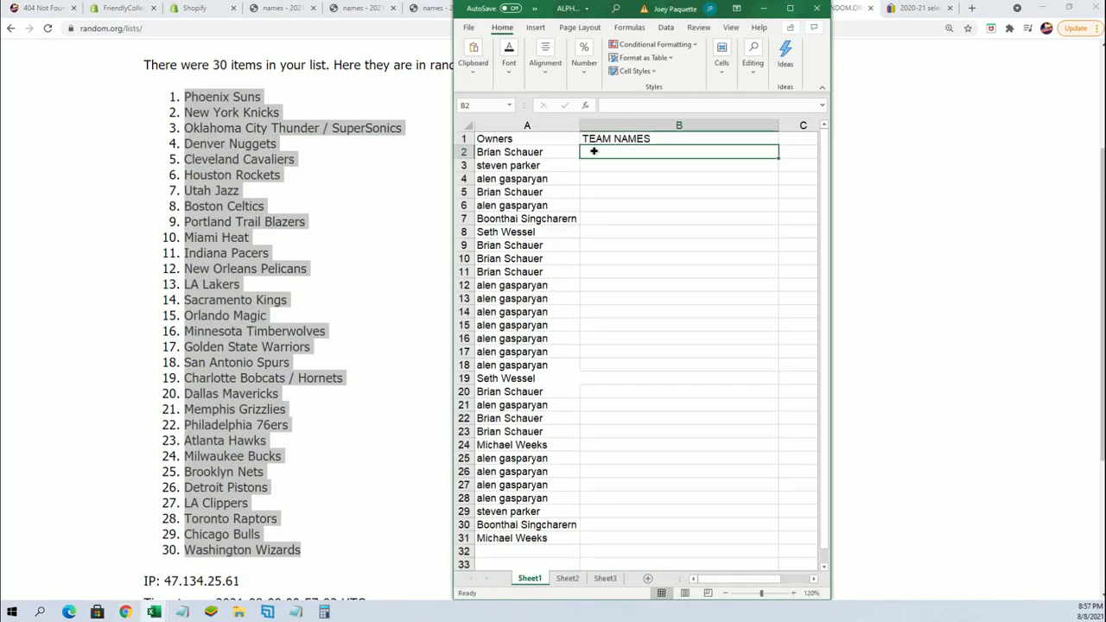
right_click(597, 153)
left_click(640, 229)
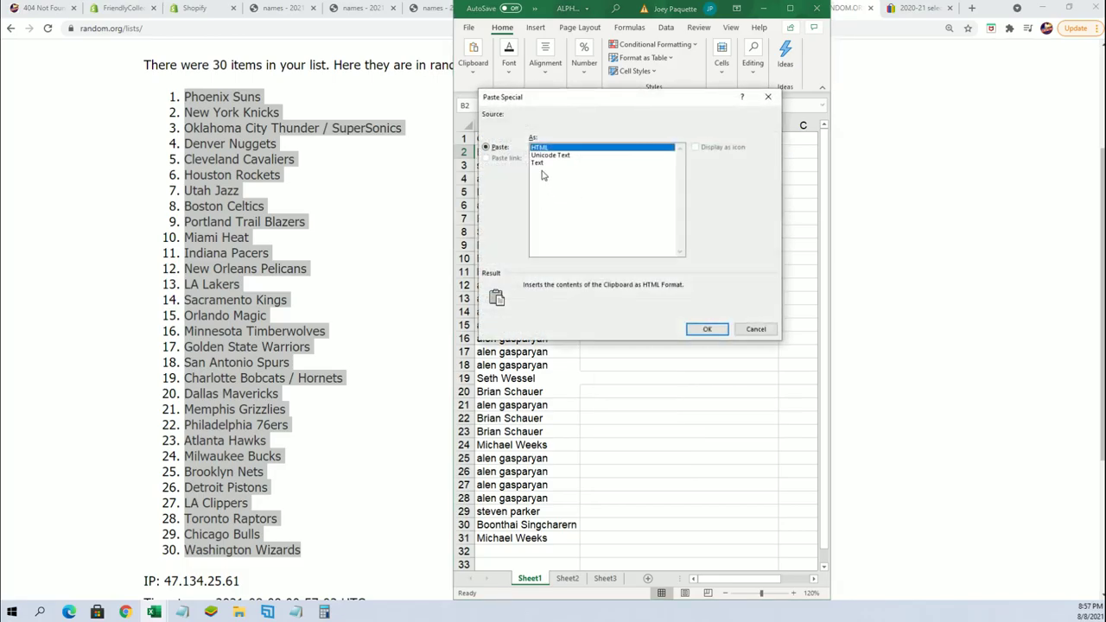
left_click(537, 163)
left_click(707, 329)
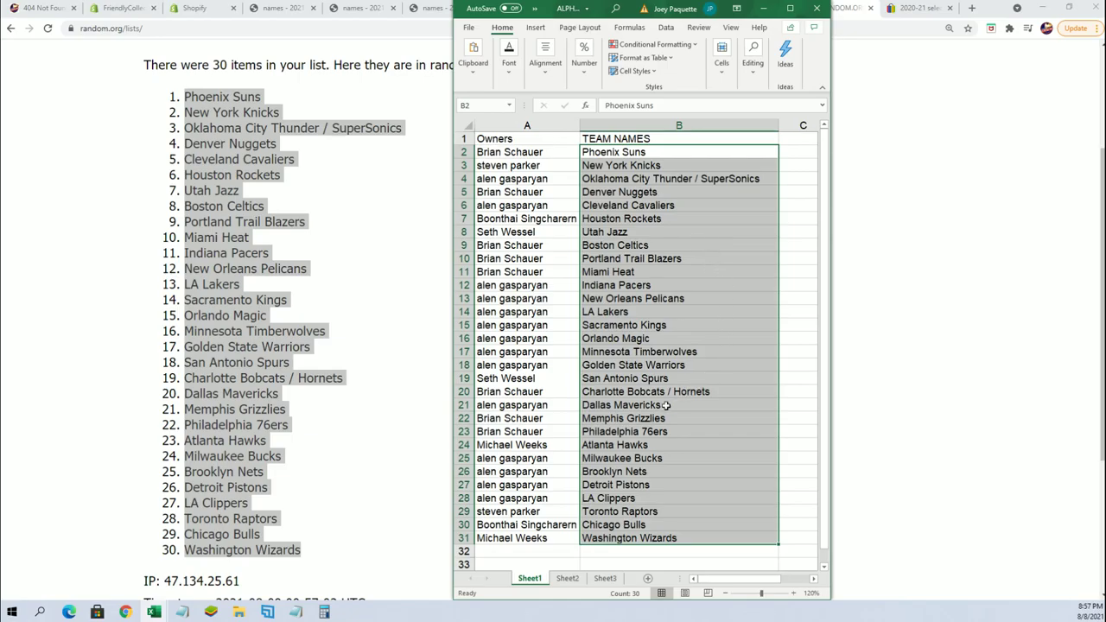
left_click(556, 392)
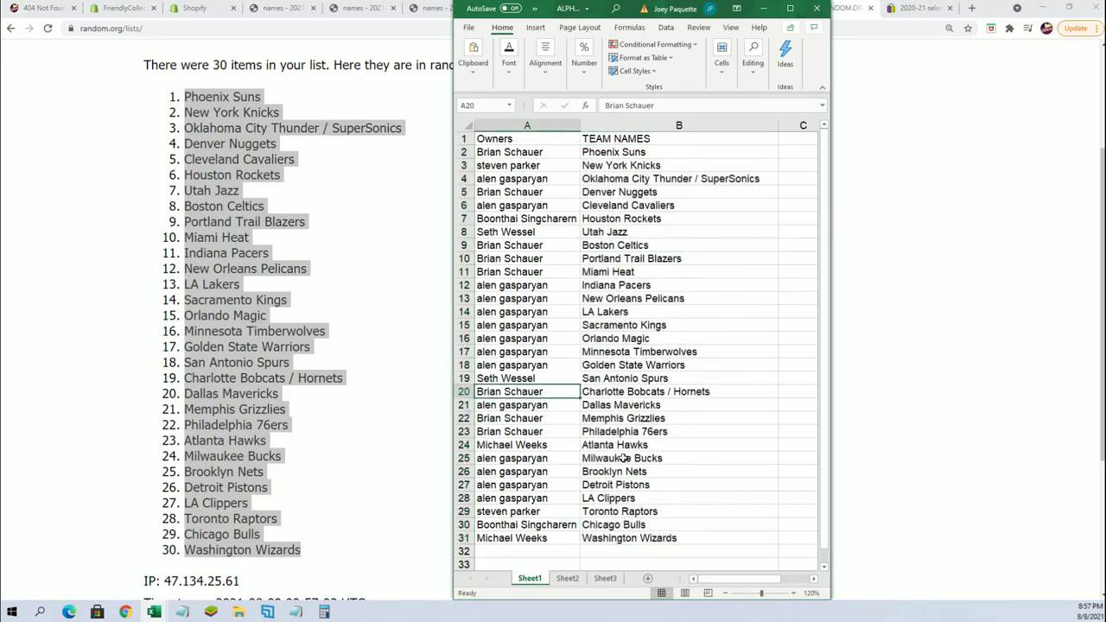
left_click(569, 419)
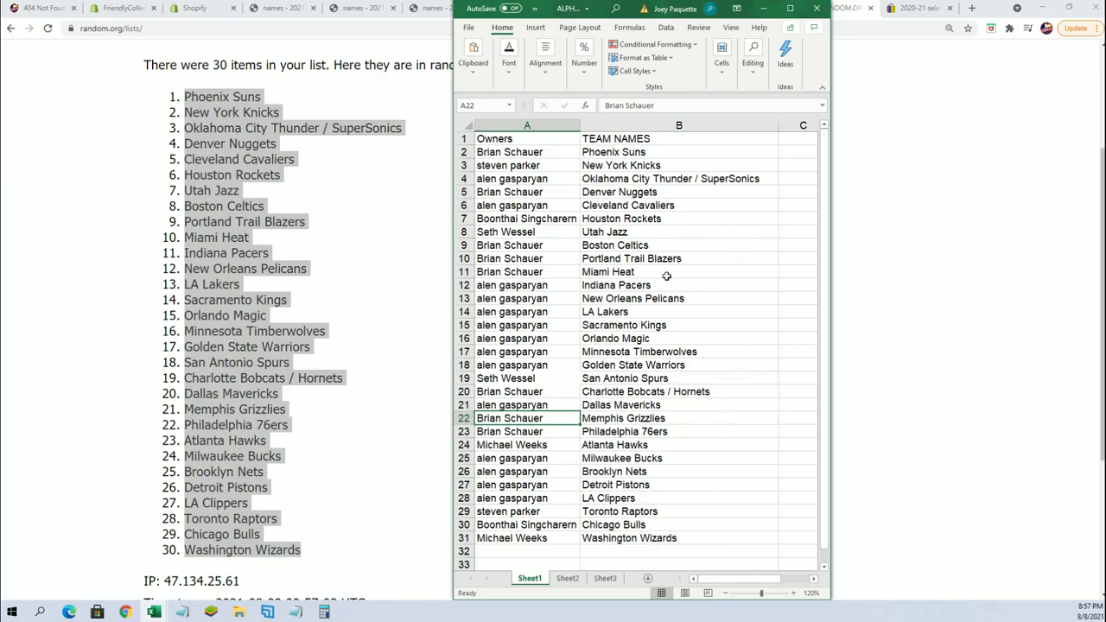
left_click(568, 349)
left_click(573, 364)
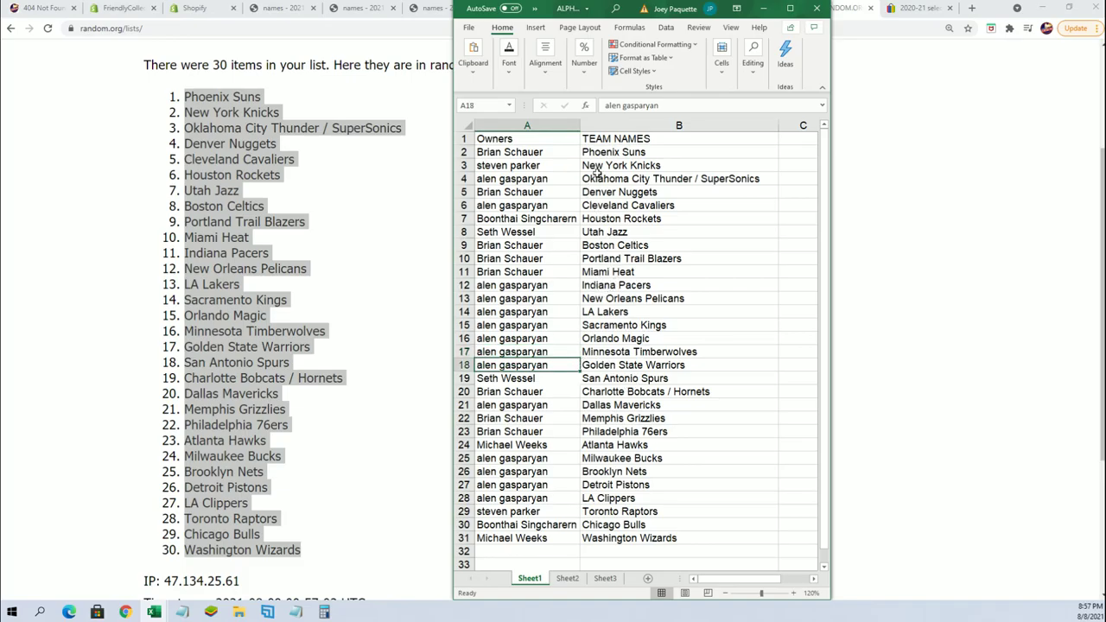
Step: Maximize the workbook and sort the rows alphabetically by TEAM NAMES, B2 to B31, expanding the selection to include the owners
left_click(790, 7)
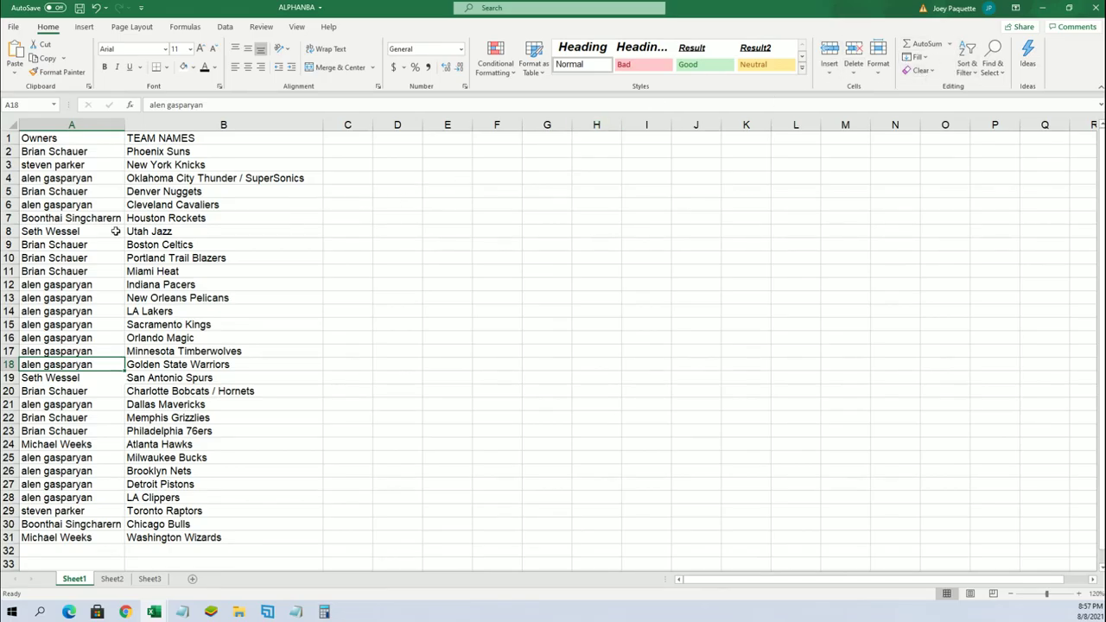
left_click_drag(151, 154, 197, 538)
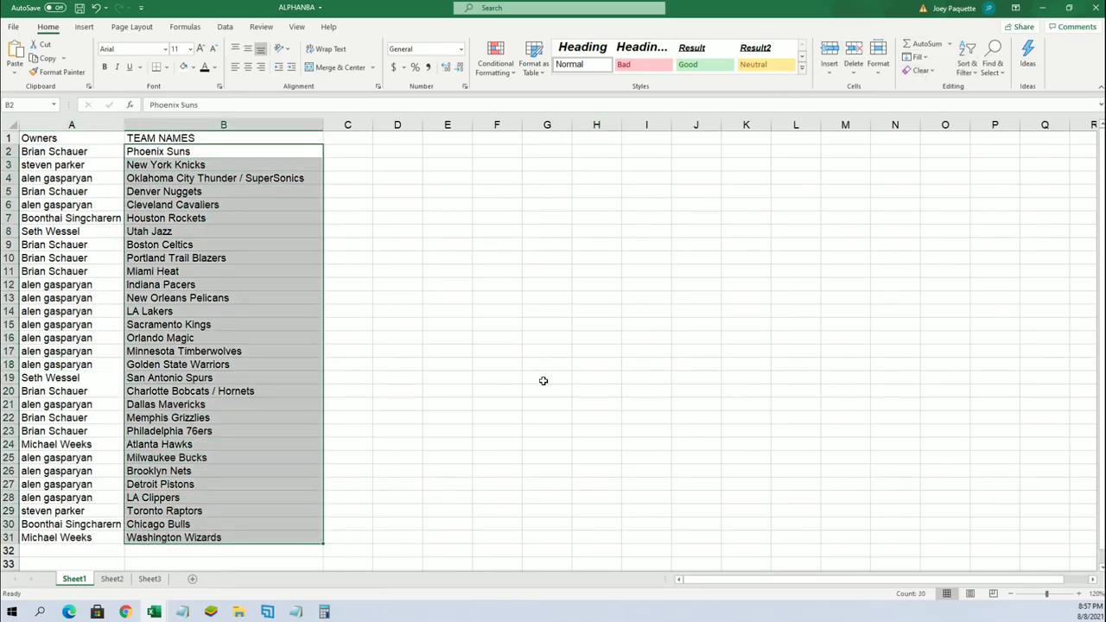
left_click(967, 63)
left_click(975, 92)
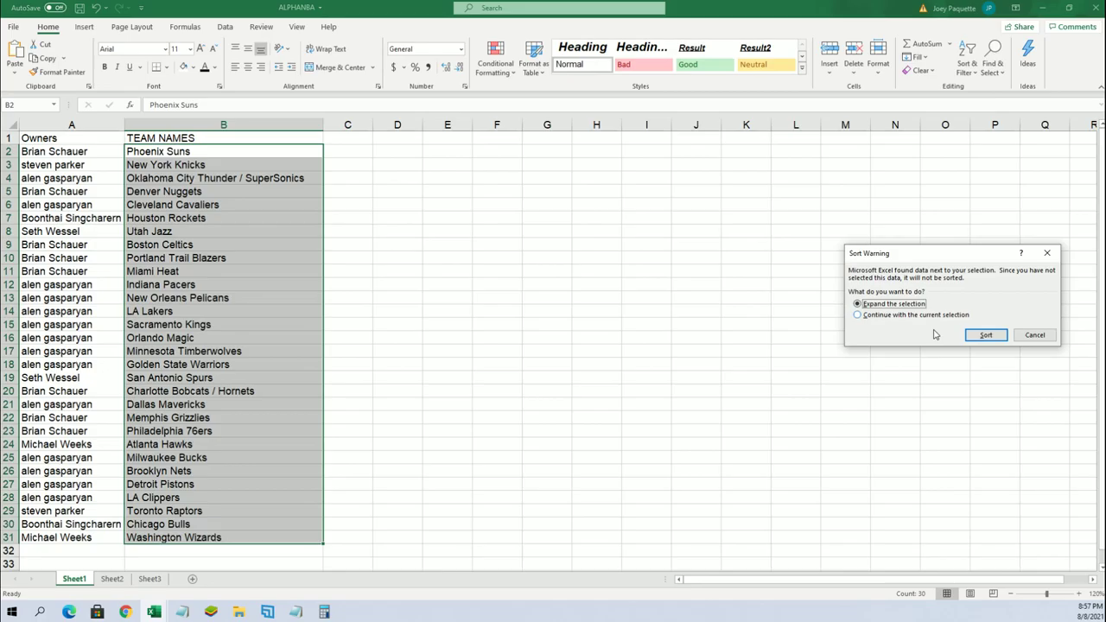
left_click(980, 333)
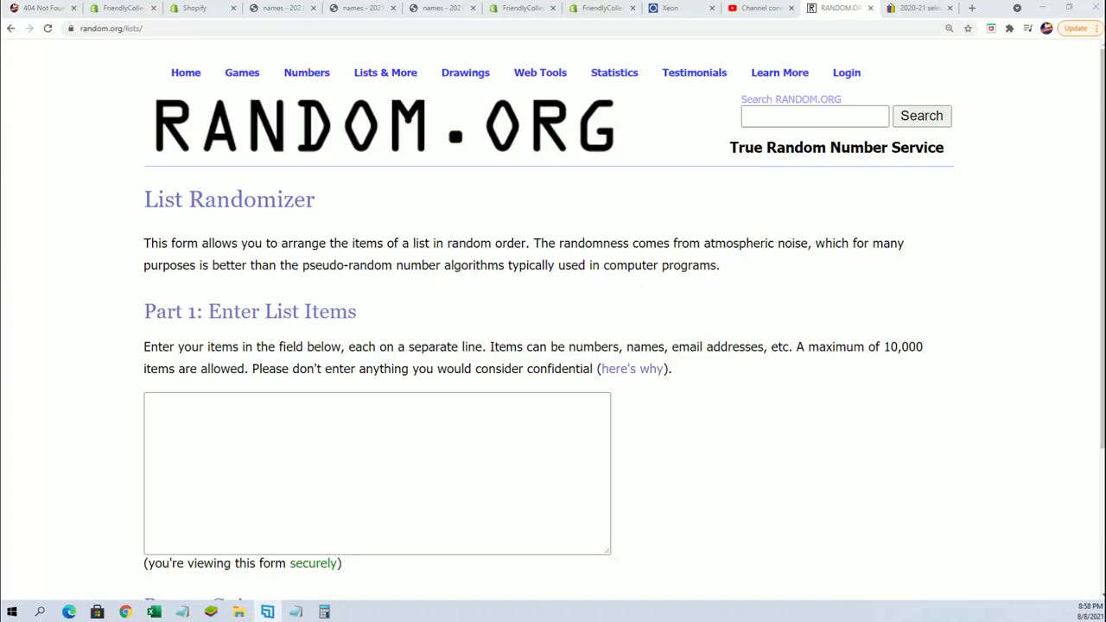
Step: Enter 1, 2 and 3 on separate lines in the List Randomizer's item field
left_click(207, 436)
type("1")
key("Return")
type("2")
key("Return")
type("3")
scroll(158, 516, "down", 5)
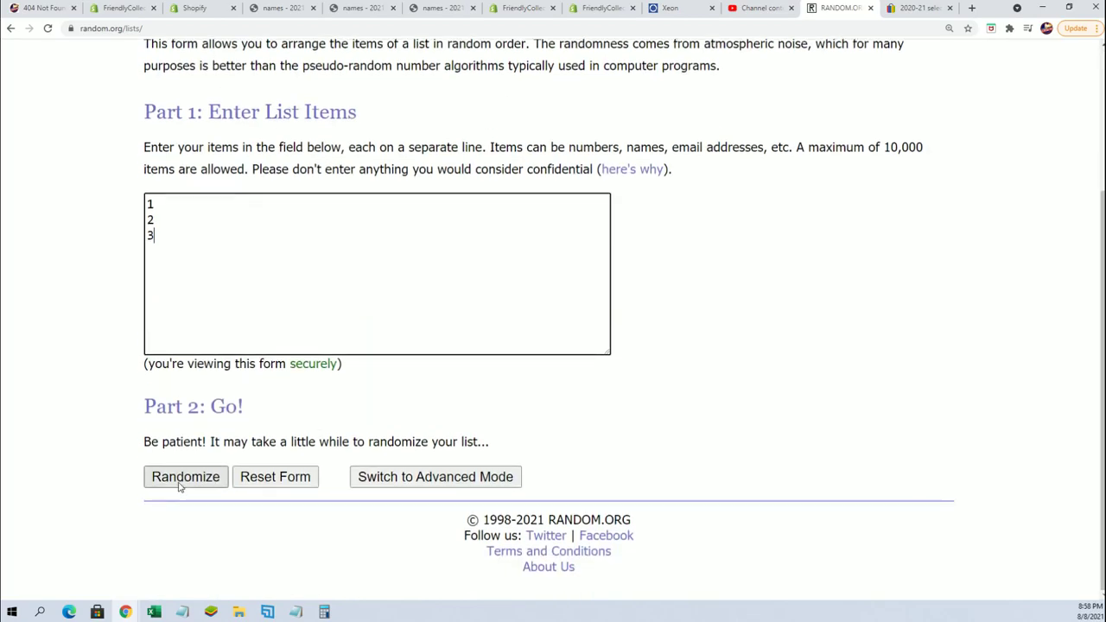
Step: Randomize the three-number list seven times and highlight the first item of the final order
left_click(182, 479)
left_click(198, 421)
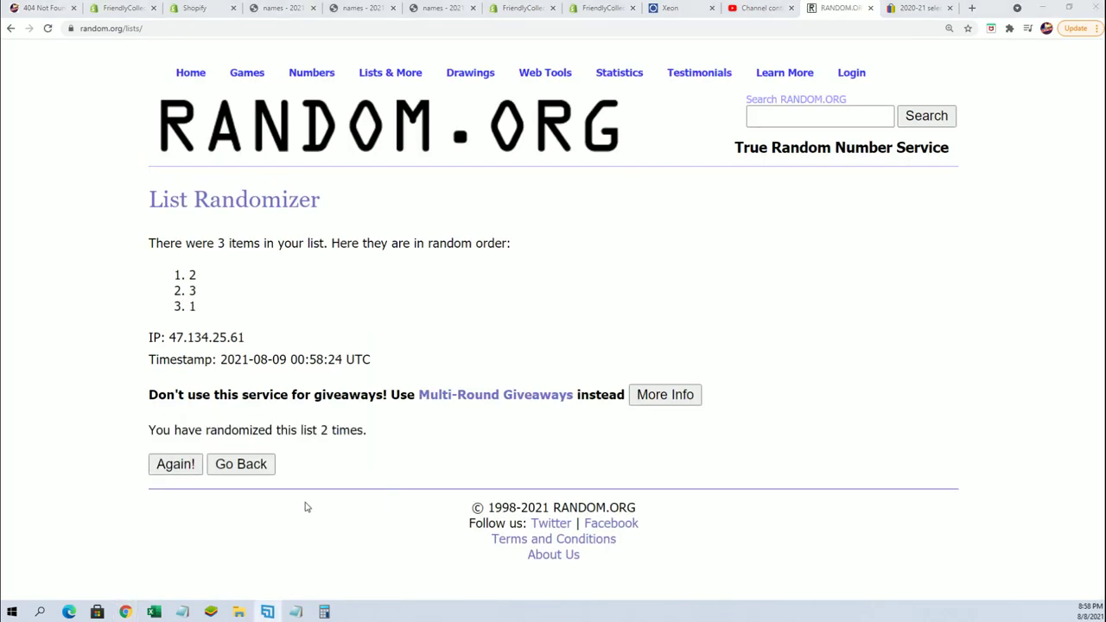
left_click(171, 464)
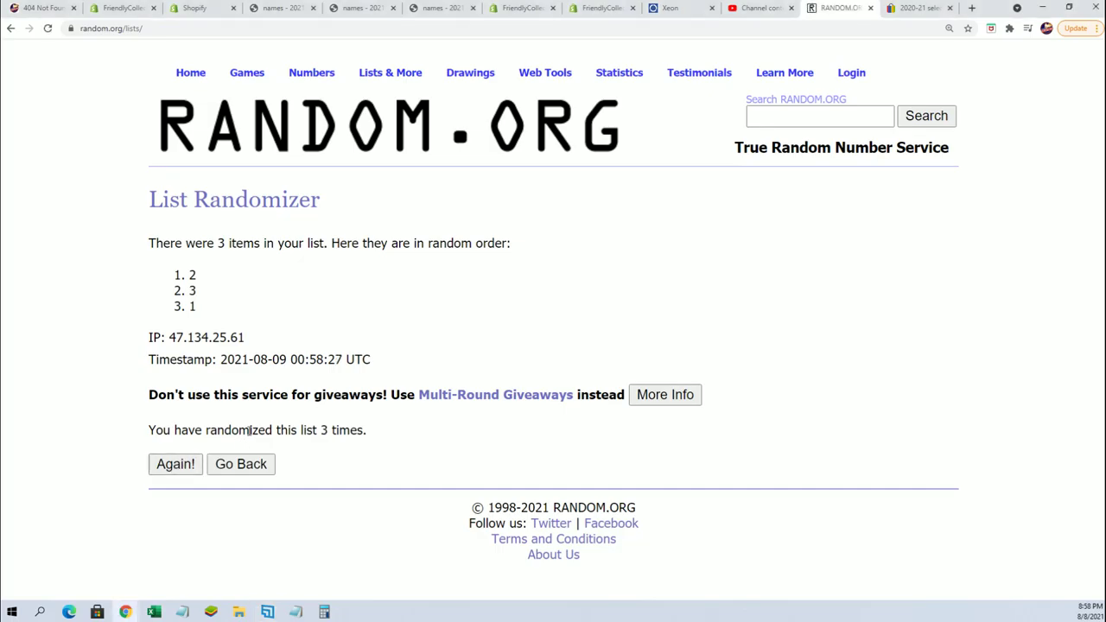
left_click(189, 464)
left_click(175, 468)
left_click(179, 461)
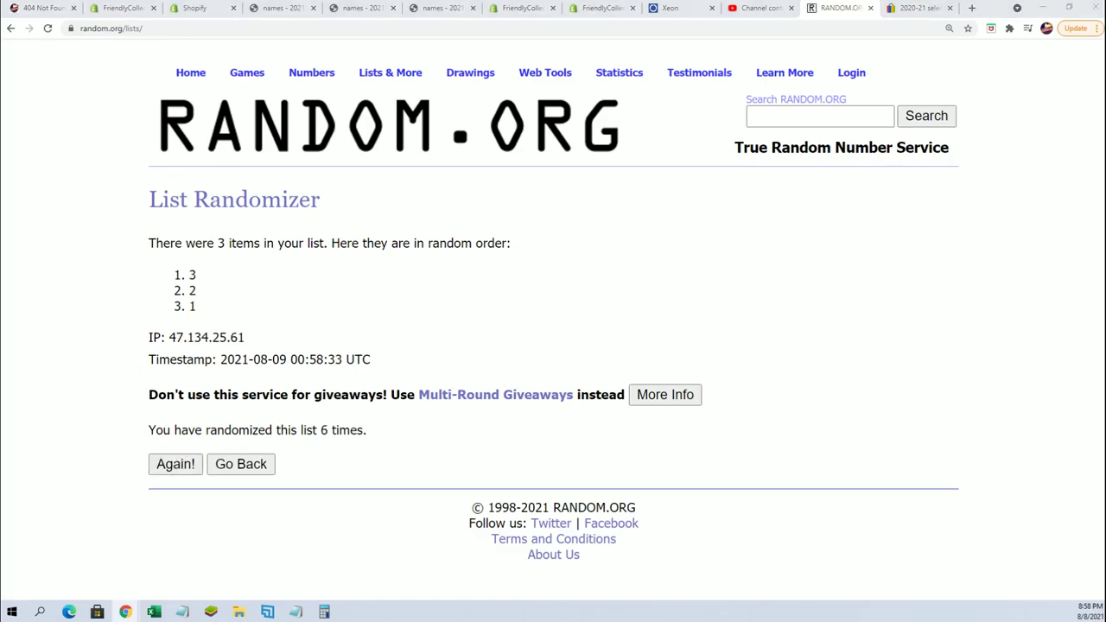
left_click(169, 463)
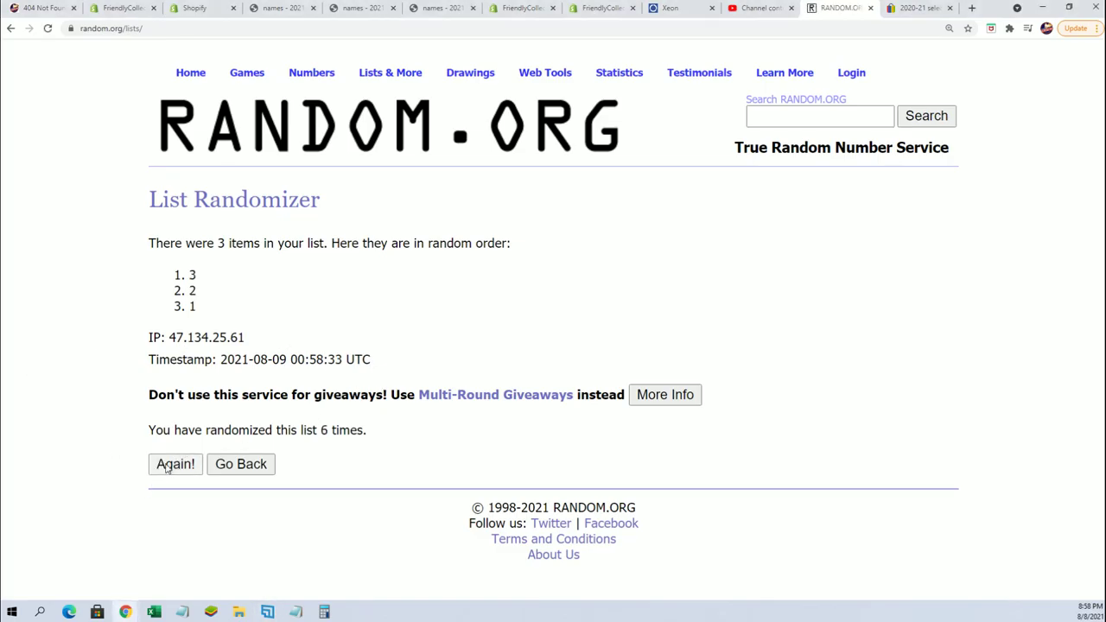
double_click(202, 272)
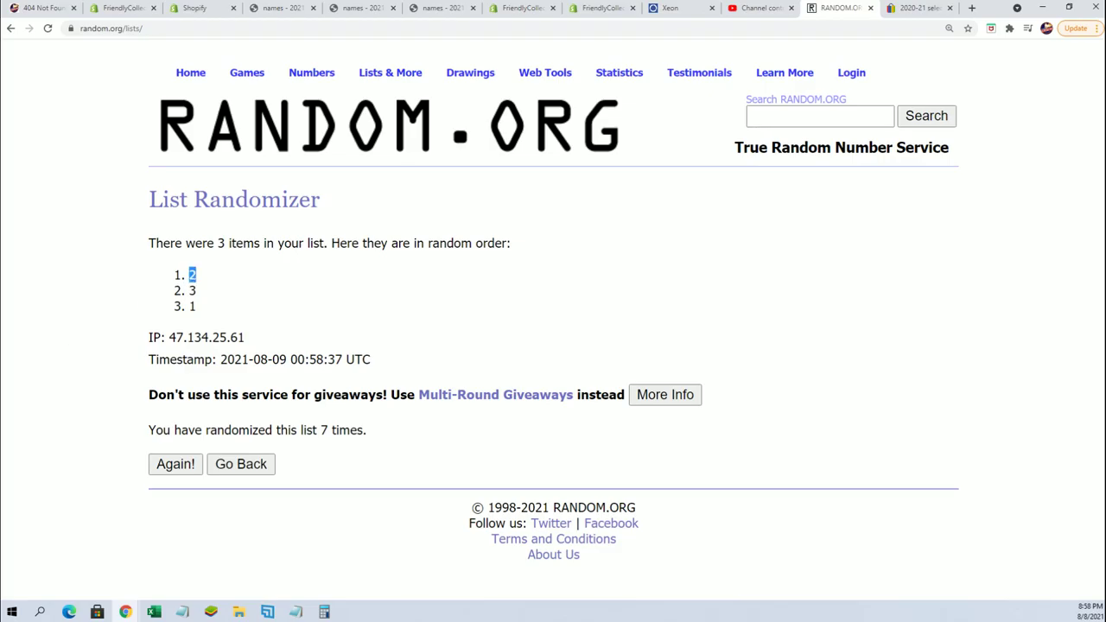